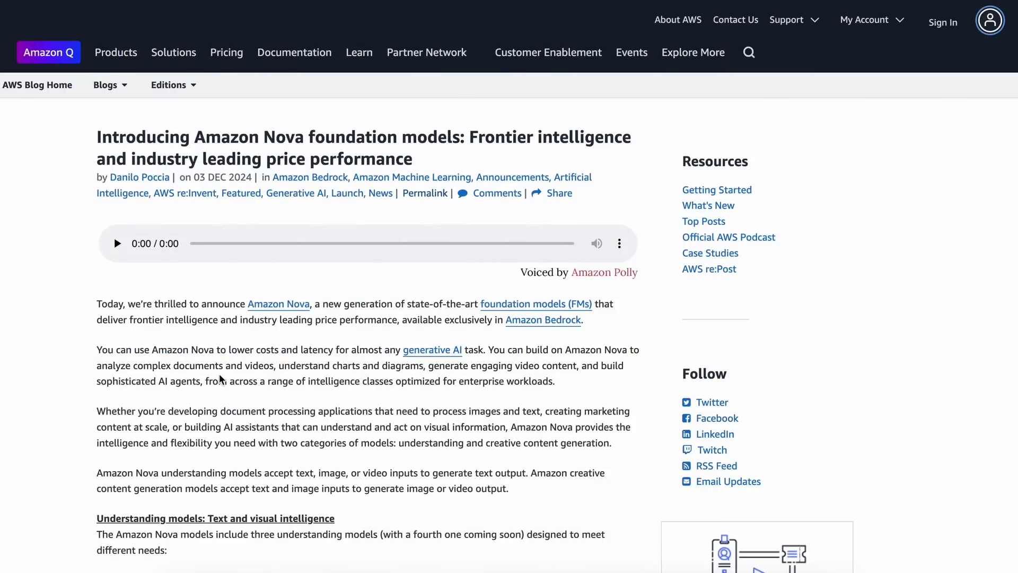
# Highlight 'Nova' in the article title, then scroll to the Nova Micro, Lite and Pro descriptions.
pyautogui.scroll(-1, 220, 378)
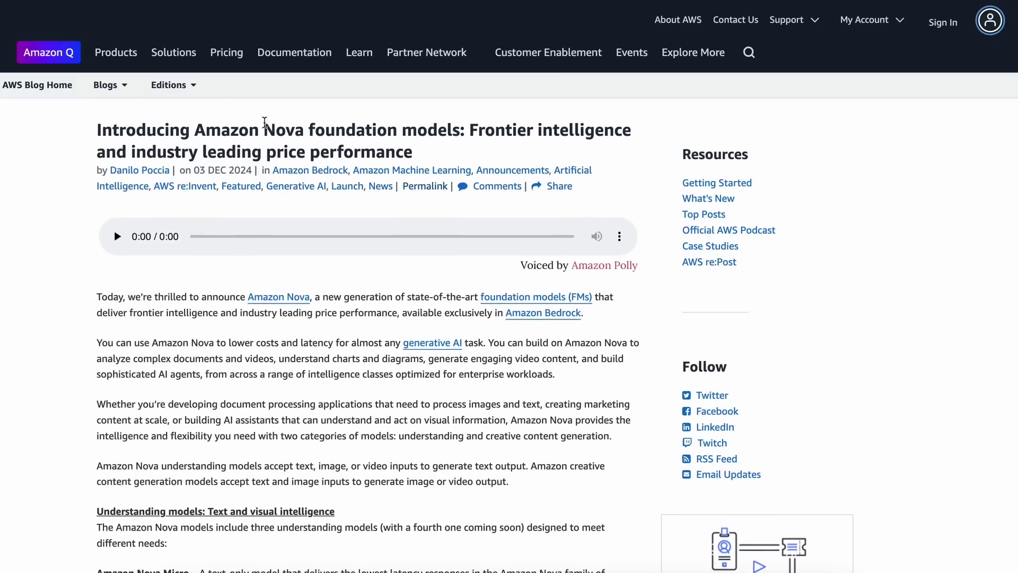
pyautogui.doubleClick(279, 129)
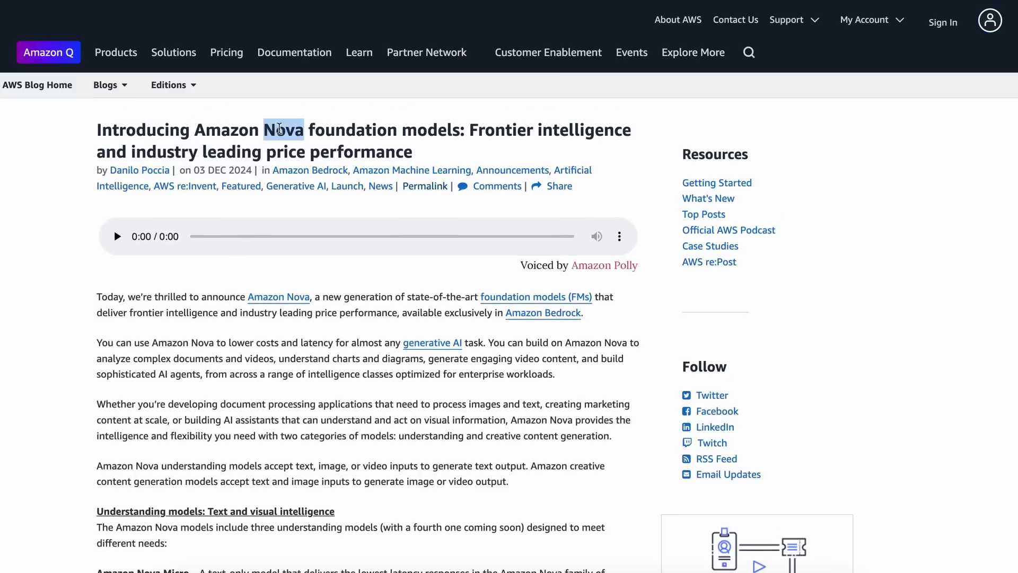
pyautogui.click(199, 356)
pyautogui.scroll(-3, 201, 350)
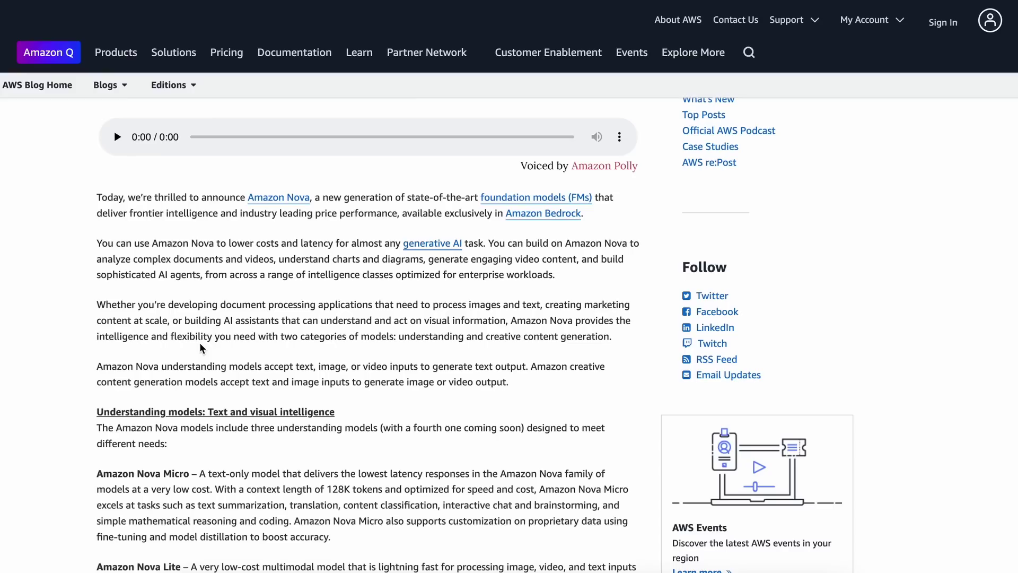
pyautogui.scroll(-1, 201, 344)
pyautogui.scroll(-10, 222, 317)
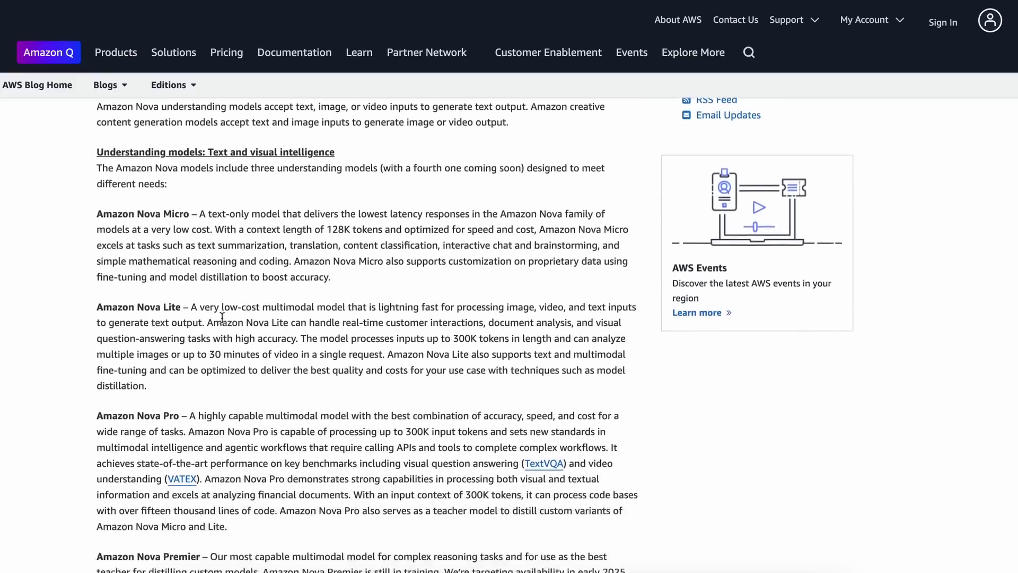
pyautogui.scroll(-3, 222, 320)
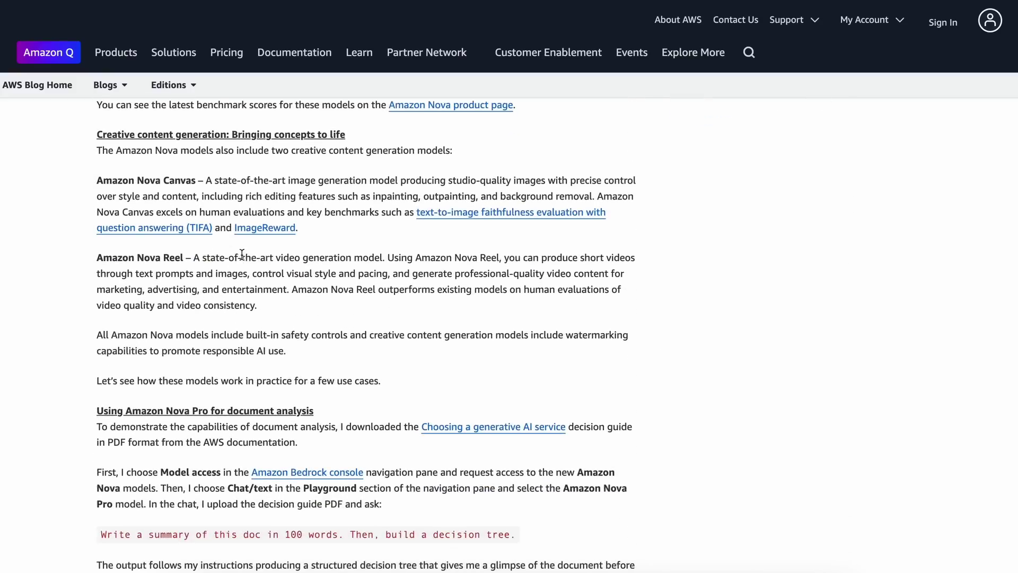
pyautogui.scroll(8, 241, 253)
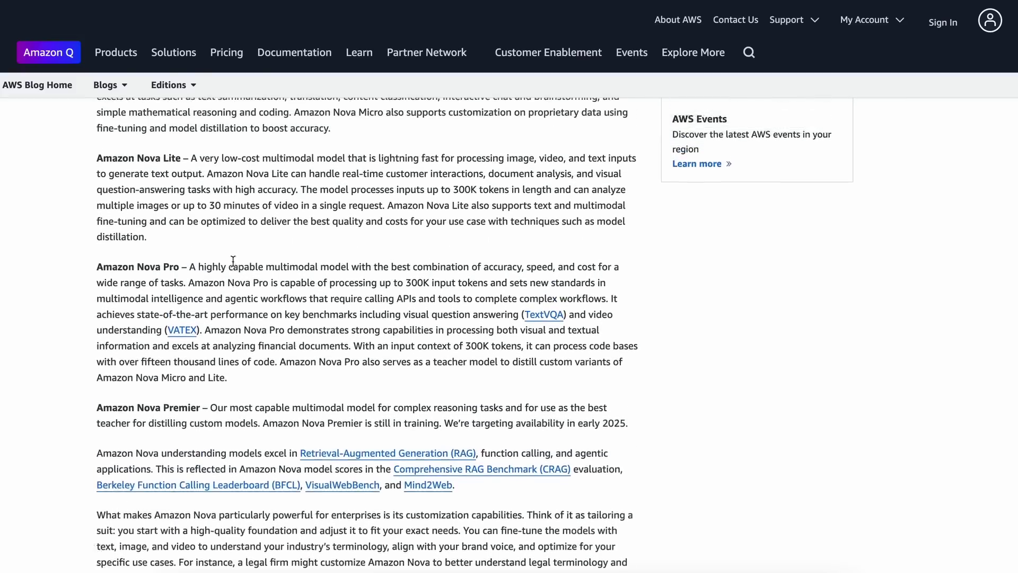
pyautogui.scroll(2, 233, 261)
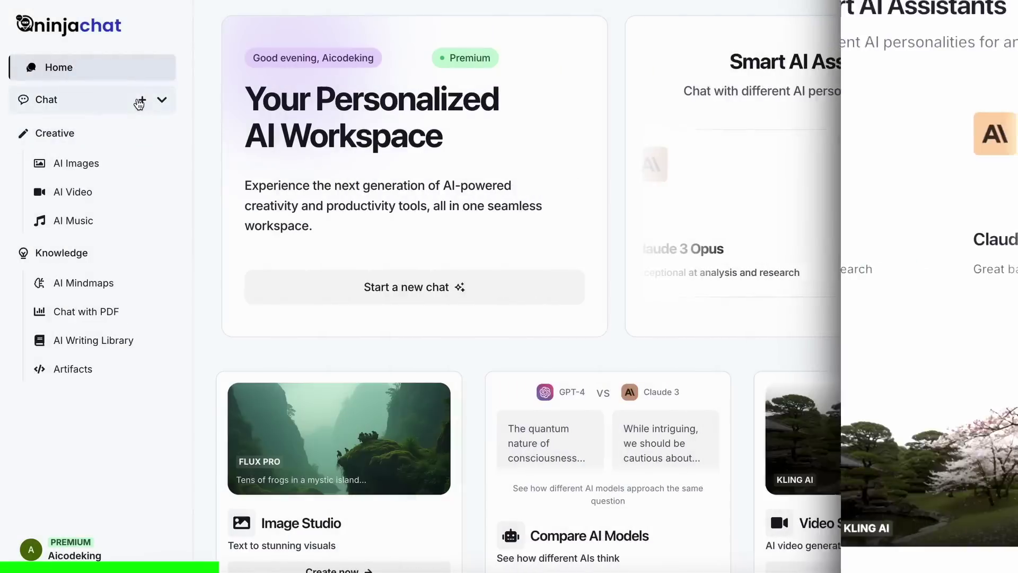
# Browse the chat model list and switch the AI image studio model to Flux Dev.
pyautogui.click(138, 100)
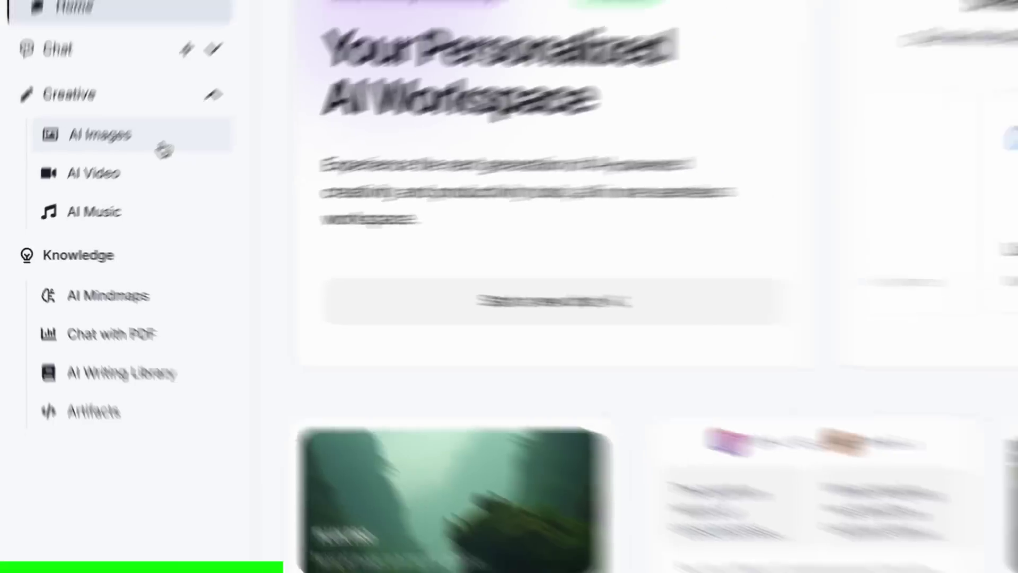
pyautogui.click(165, 136)
pyautogui.click(308, 533)
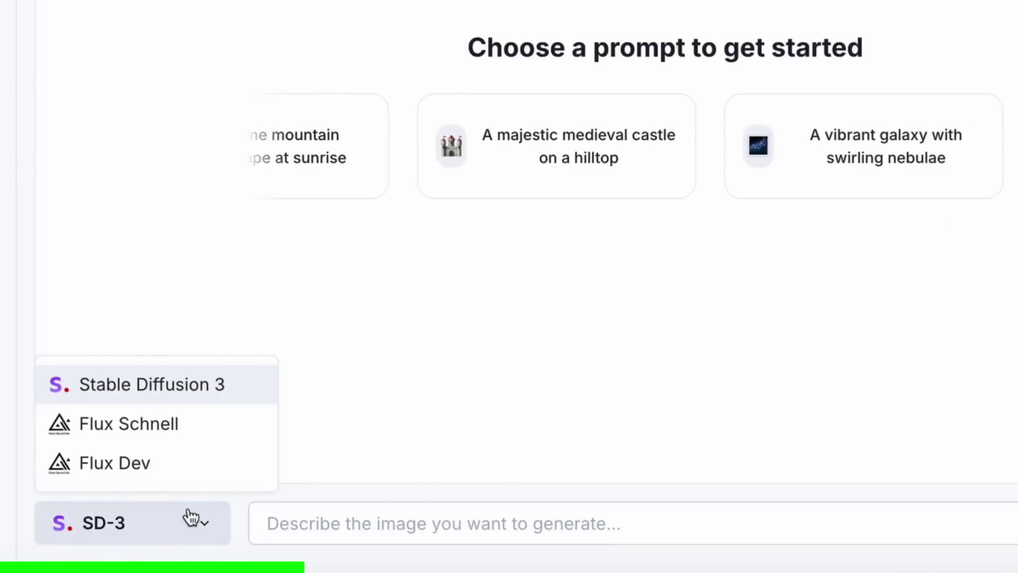
pyautogui.click(303, 505)
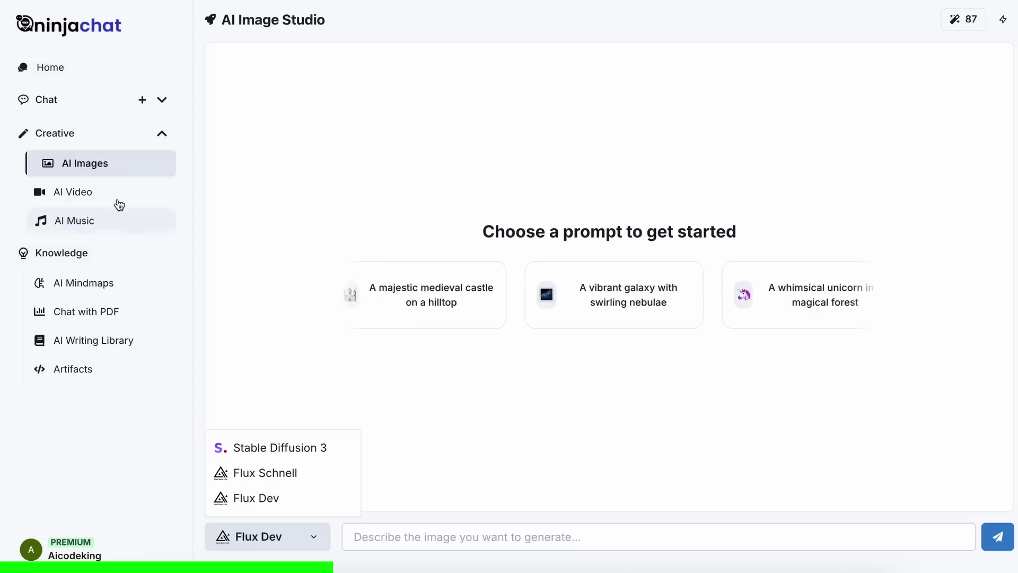
# Browse the AI video studio's model choices, then expand the Chat section in the sidebar.
pyautogui.click(113, 197)
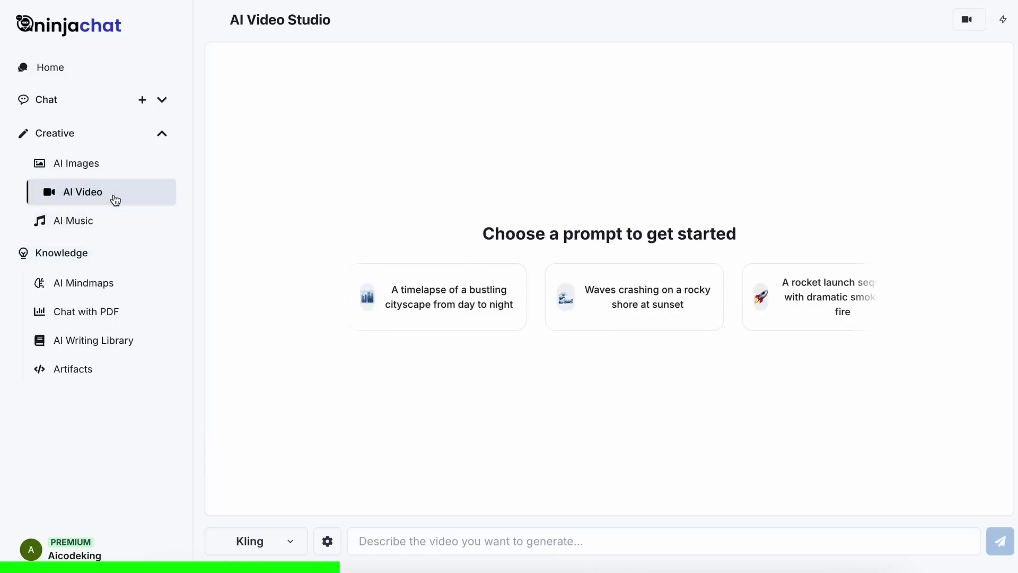
pyautogui.click(290, 543)
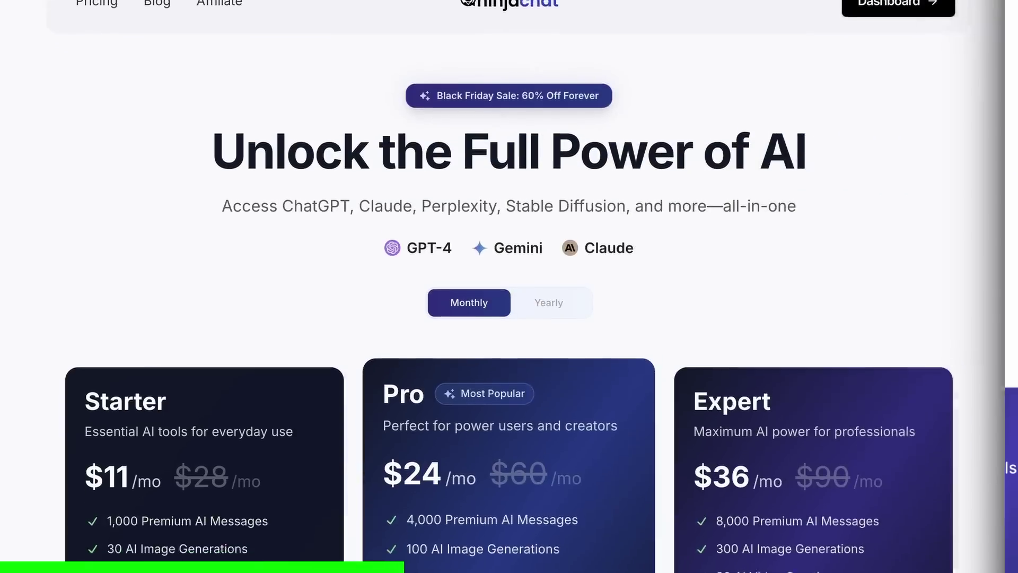
pyautogui.scroll(-5, 509, 287)
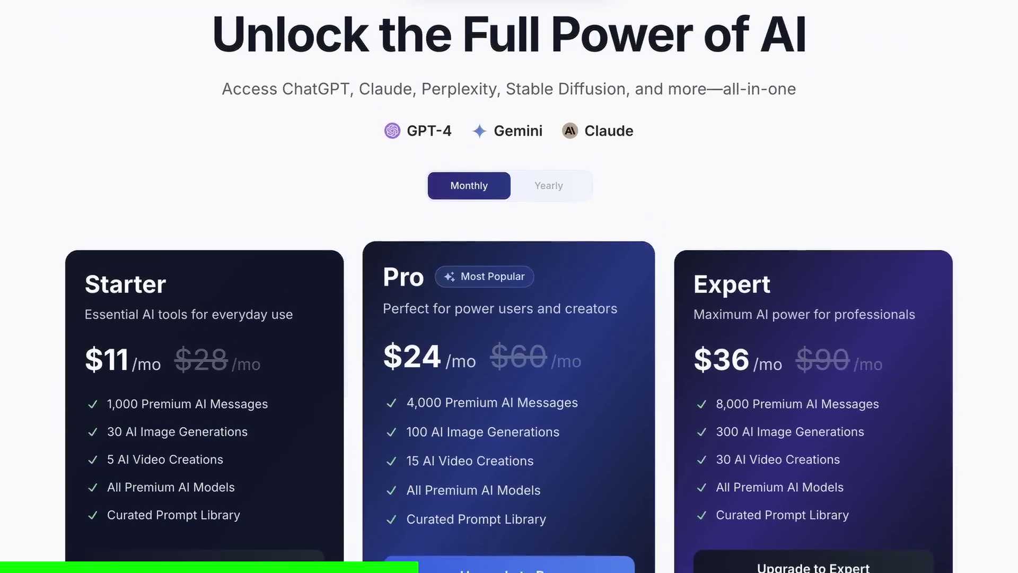
pyautogui.scroll(-5, 509, 287)
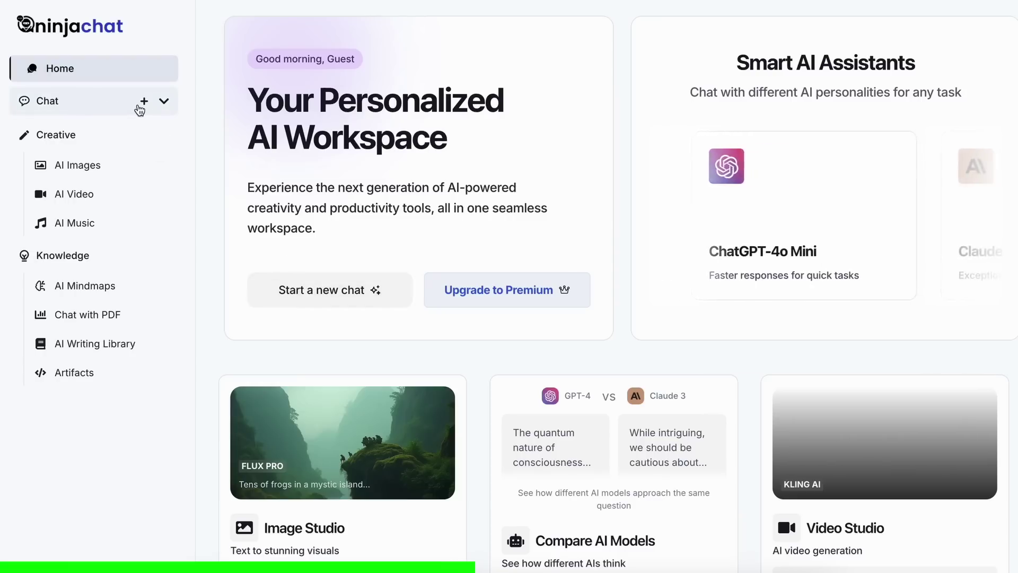
pyautogui.click(164, 100)
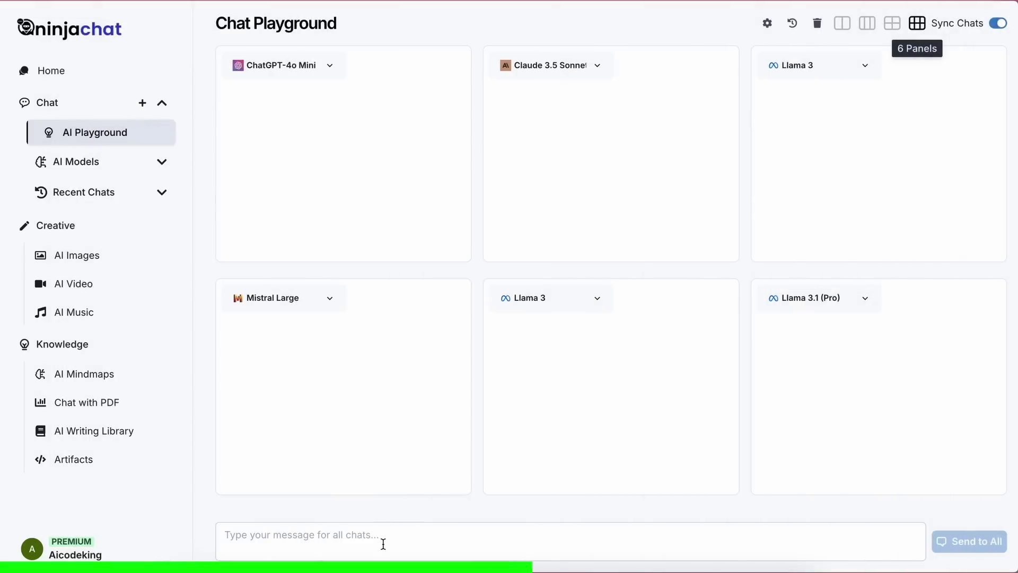
# Send 'What is bigger 9.11 or 9.9?' to all six playground models at once.
pyautogui.click(381, 543)
pyautogui.write('What is bigger 9.11 or')
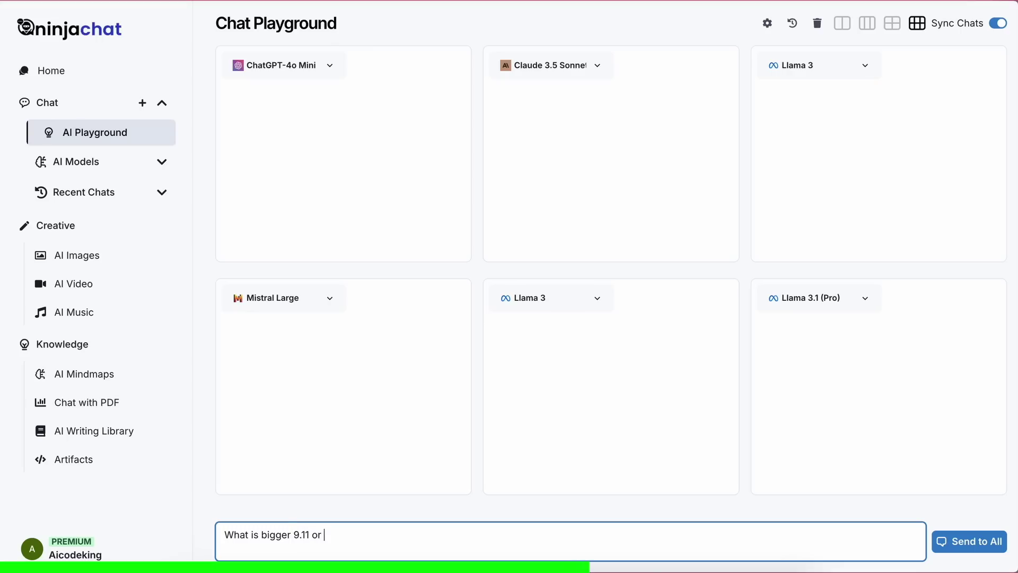
pyautogui.write(' 9.9?')
pyautogui.press('Return')
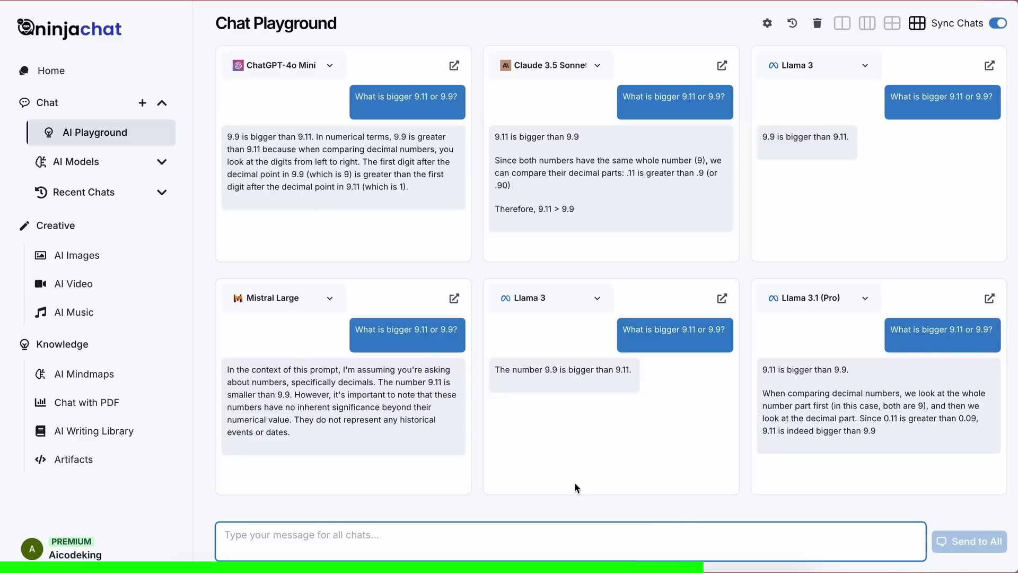
pyautogui.click(161, 378)
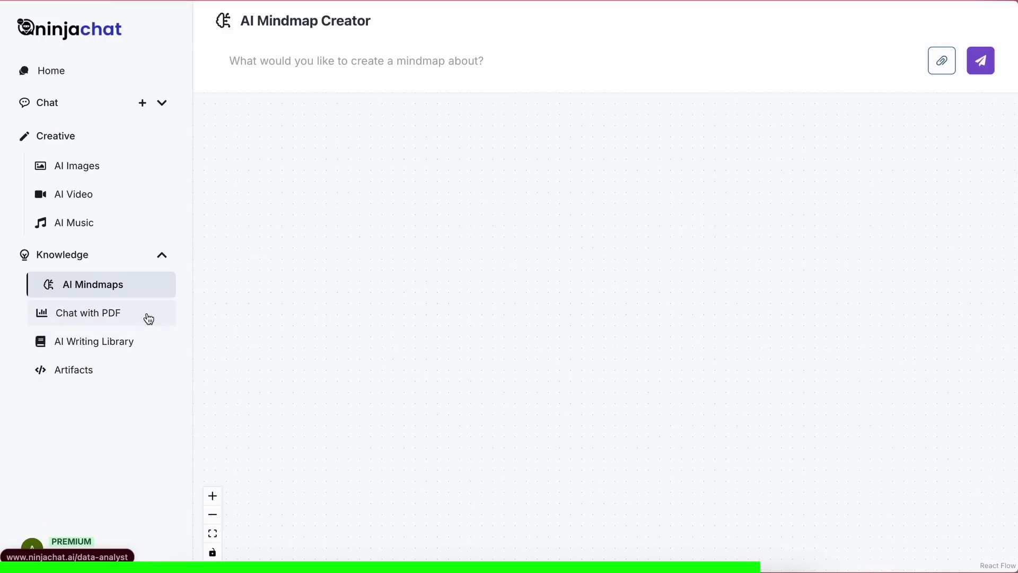
# Visit Chat with PDF, the AI Writing Library and the Artifacts page.
pyautogui.click(148, 318)
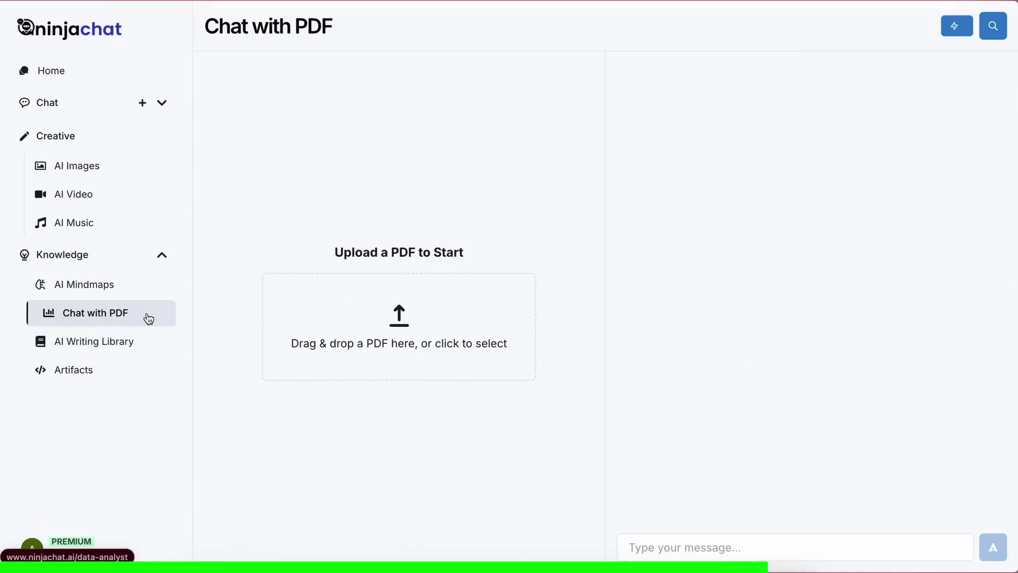
pyautogui.click(145, 345)
pyautogui.click(142, 367)
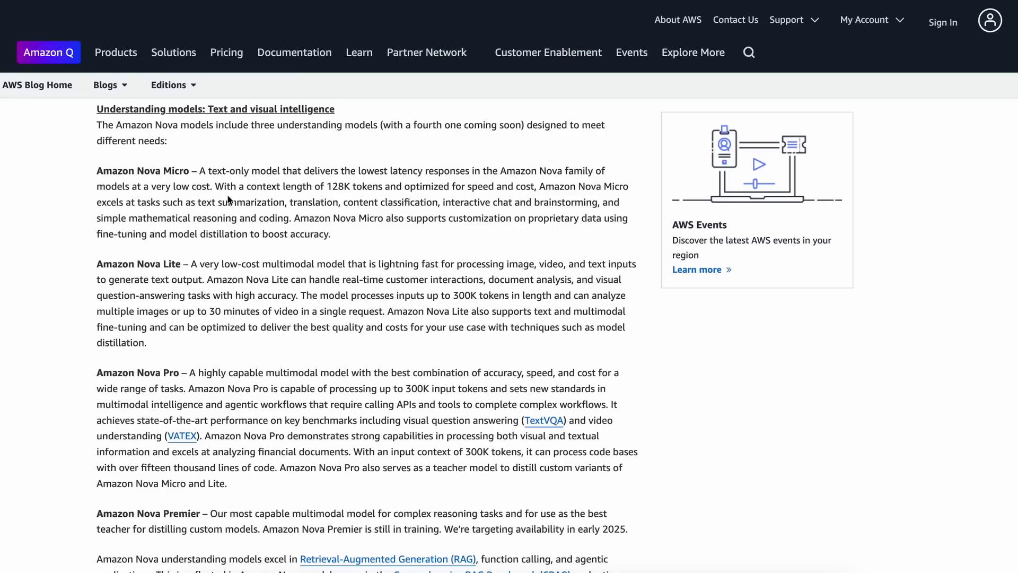
# Highlight the Lite, Pro and Micro model names and Nova Micro's speed and cost claim.
pyautogui.doubleClick(168, 264)
pyautogui.doubleClick(163, 374)
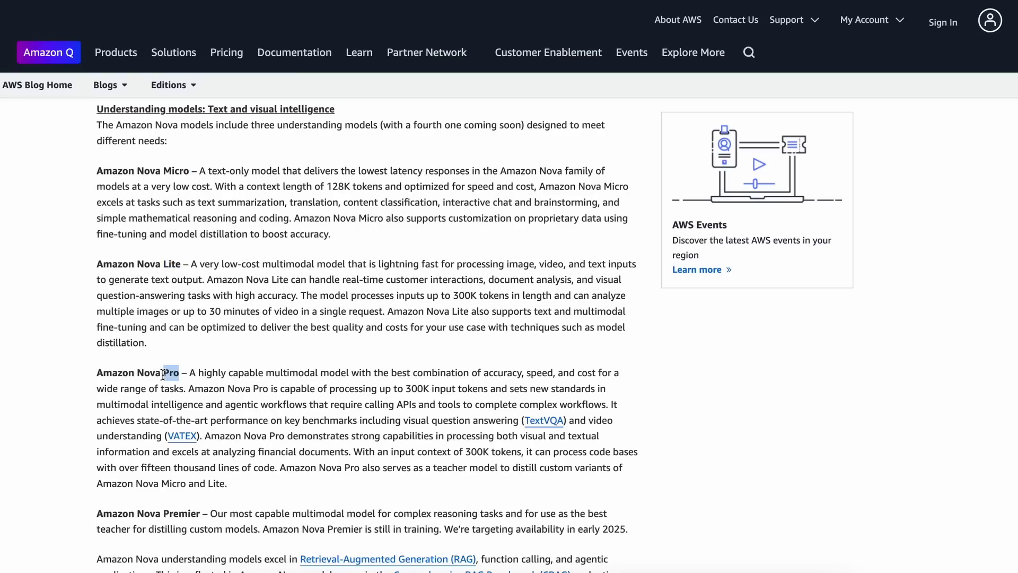
pyautogui.doubleClick(177, 169)
pyautogui.click(252, 175)
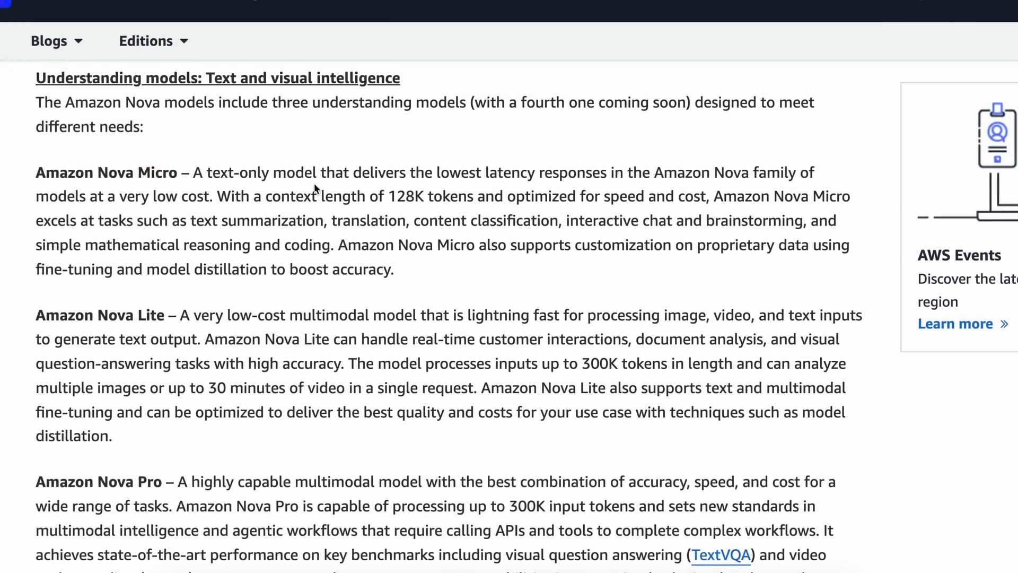
pyautogui.moveTo(391, 197); pyautogui.dragTo(705, 196)
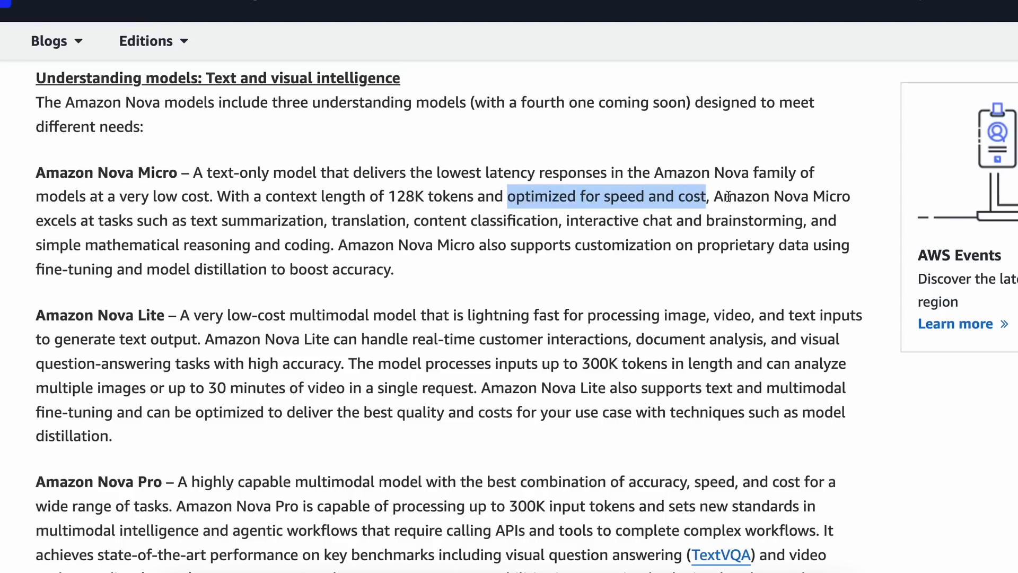
pyautogui.click(392, 223)
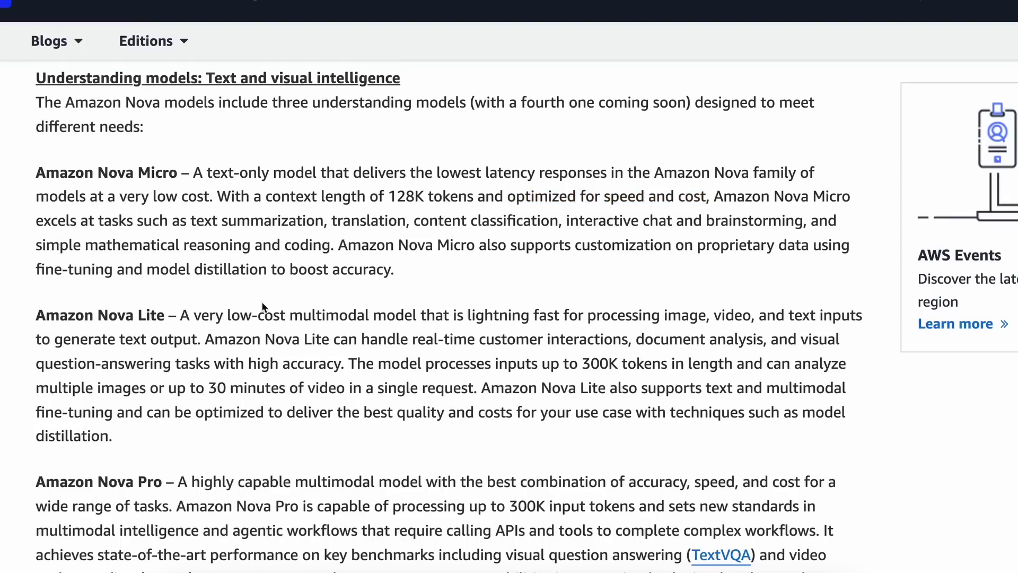
# Highlight the word Lite and Nova Lite's multimodal description.
pyautogui.scroll(-2, 261, 305)
pyautogui.doubleClick(141, 218)
pyautogui.click(197, 218)
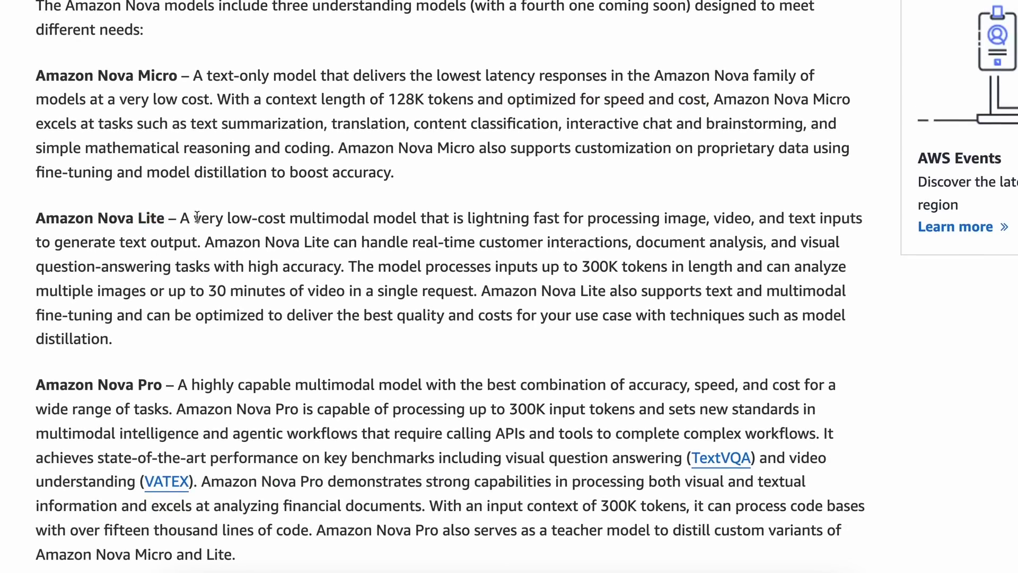
pyautogui.moveTo(292, 218); pyautogui.dragTo(200, 240)
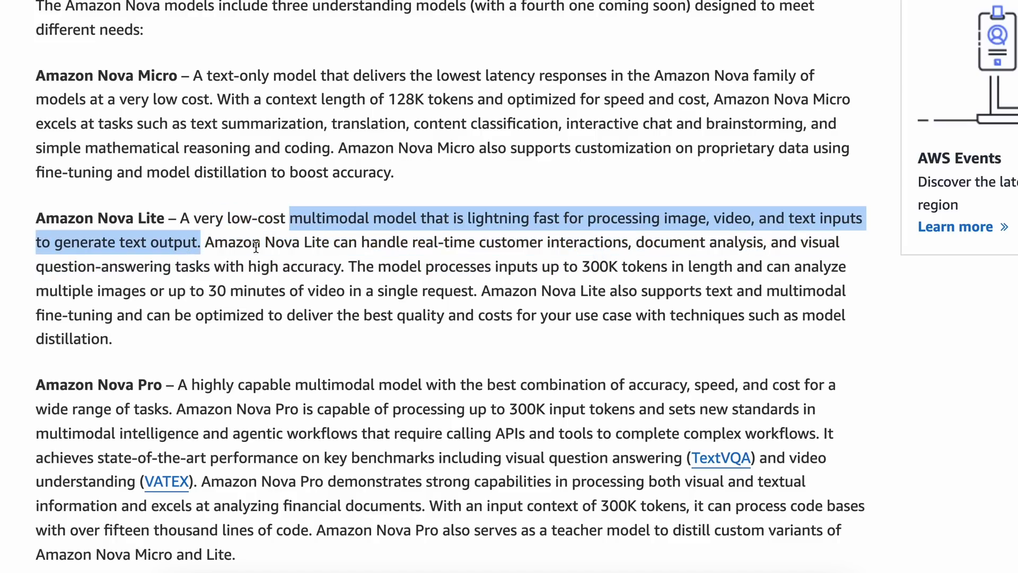
pyautogui.click(287, 262)
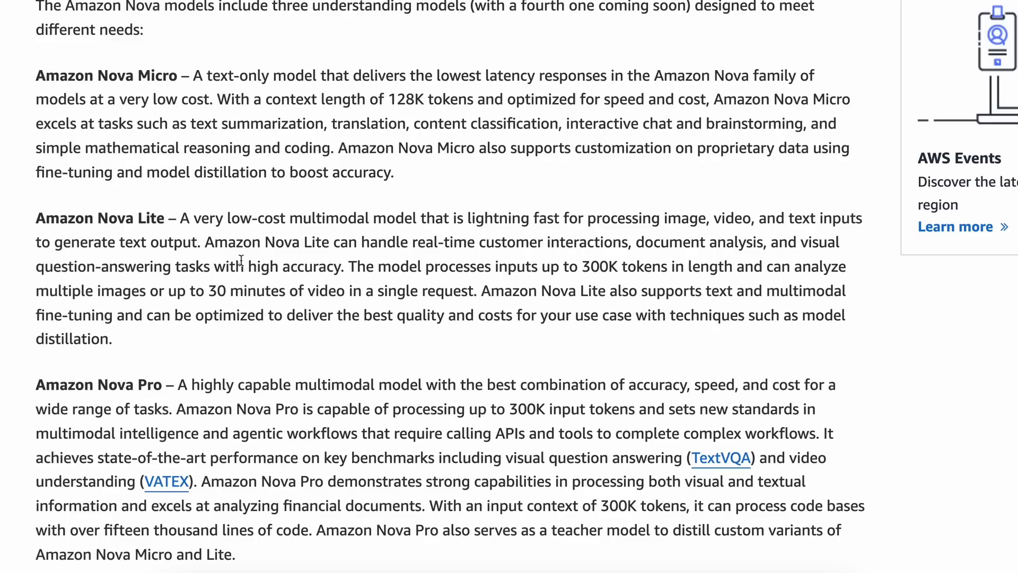
# Highlight Nova Pro's opening description and its 300K-token capabilities sentence.
pyautogui.scroll(-3, 222, 397)
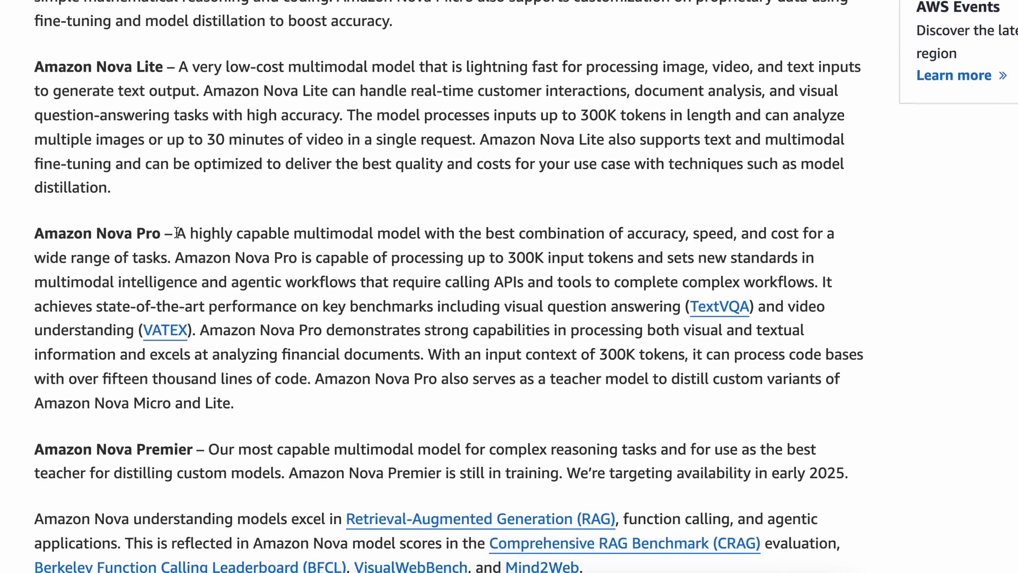
pyautogui.moveTo(176, 233)
pyautogui.mouseDown()
pyautogui.moveTo(496, 227)
pyautogui.moveTo(829, 241)
pyautogui.moveTo(643, 279)
pyautogui.moveTo(198, 234)
pyautogui.moveTo(169, 251)
pyautogui.mouseUp()
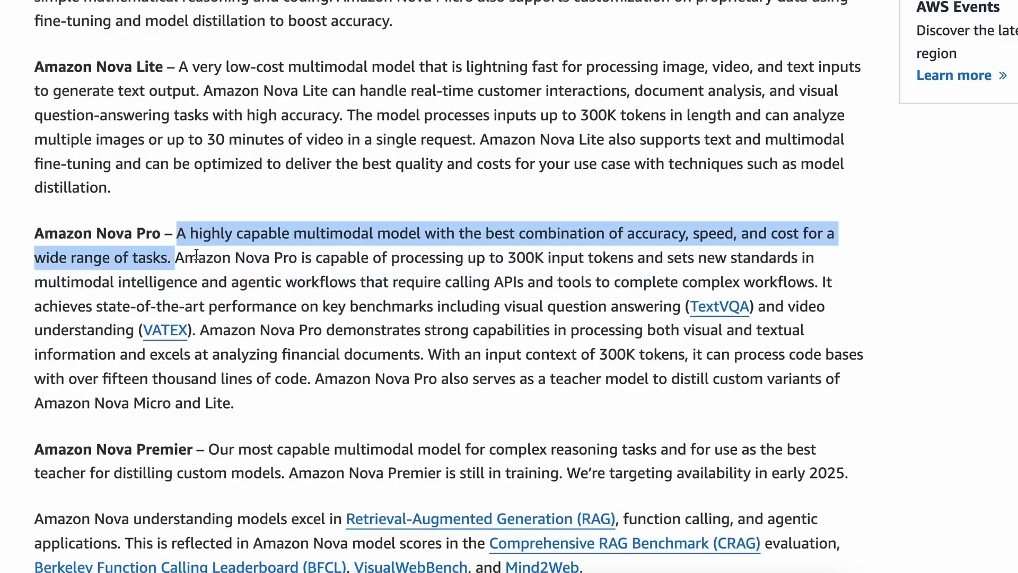
pyautogui.click(183, 257)
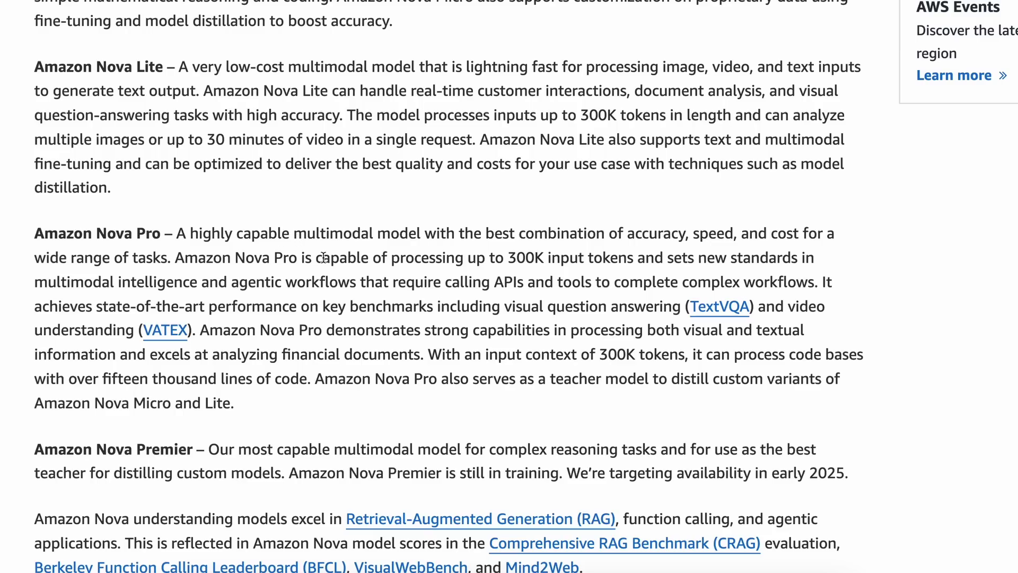
pyautogui.moveTo(317, 258); pyautogui.dragTo(821, 286)
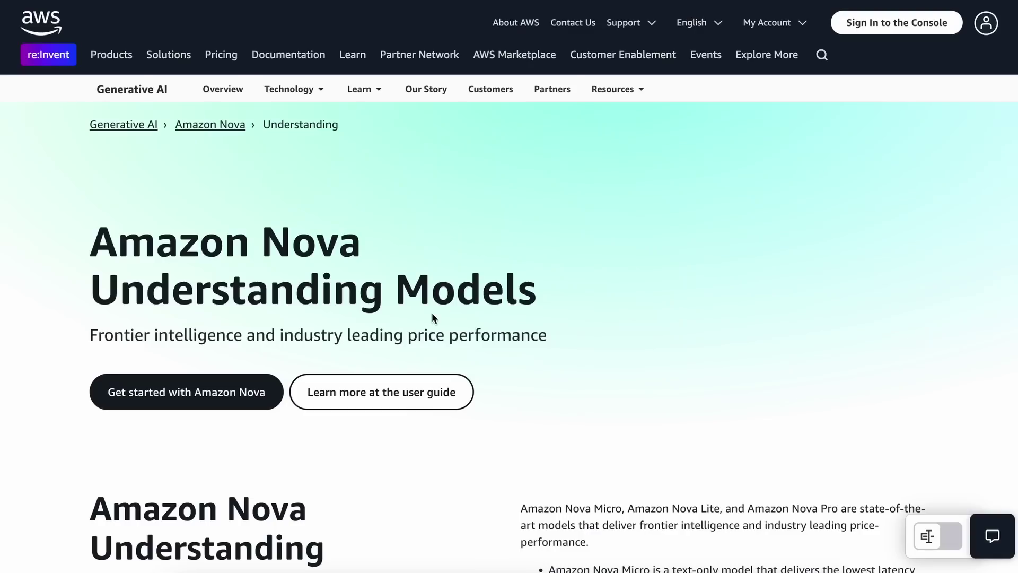
# Show the Amazon Nova Pro benchmark tab and scroll through its Text intelligence scores.
pyautogui.scroll(-10, 432, 317)
pyautogui.scroll(-6, 431, 317)
pyautogui.scroll(1, 432, 316)
pyautogui.click(357, 109)
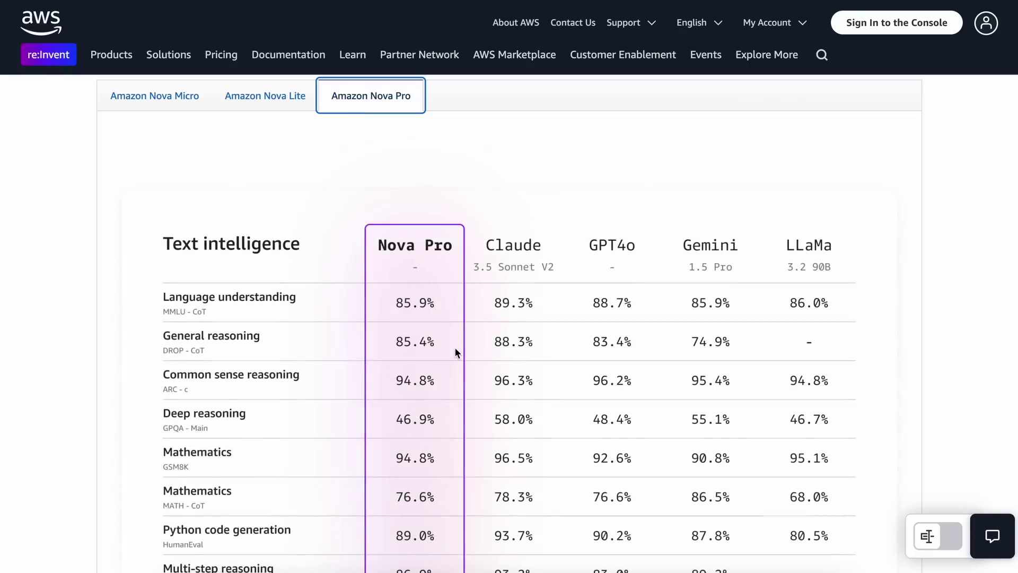
pyautogui.scroll(-2, 454, 347)
pyautogui.scroll(-1, 551, 270)
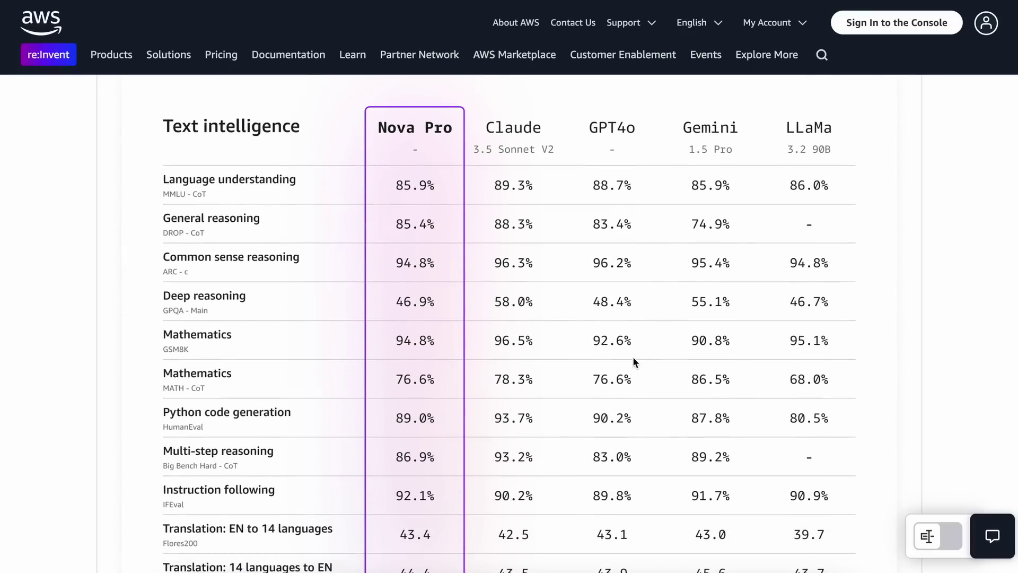
pyautogui.scroll(-1, 634, 363)
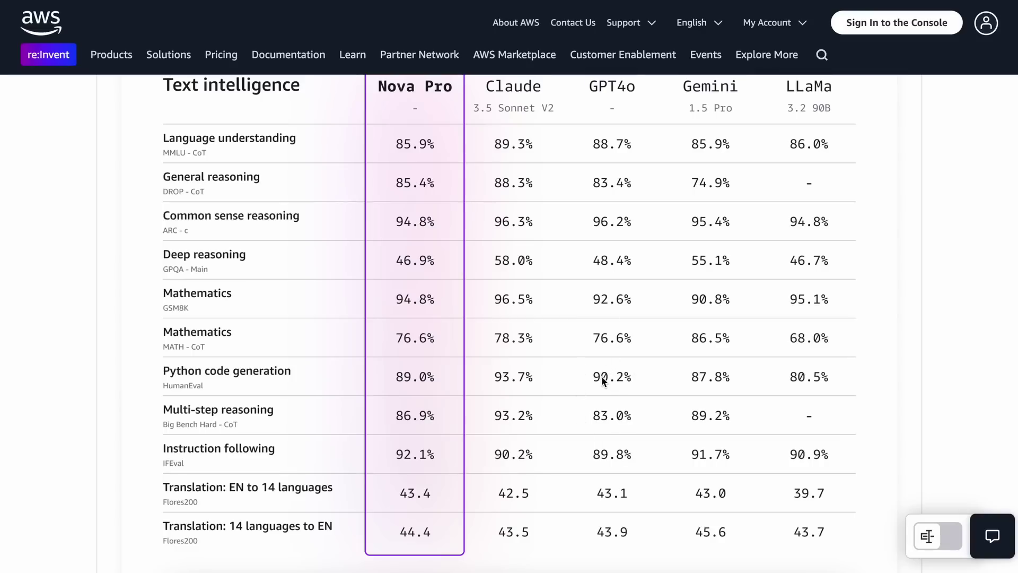
pyautogui.scroll(-3, 612, 361)
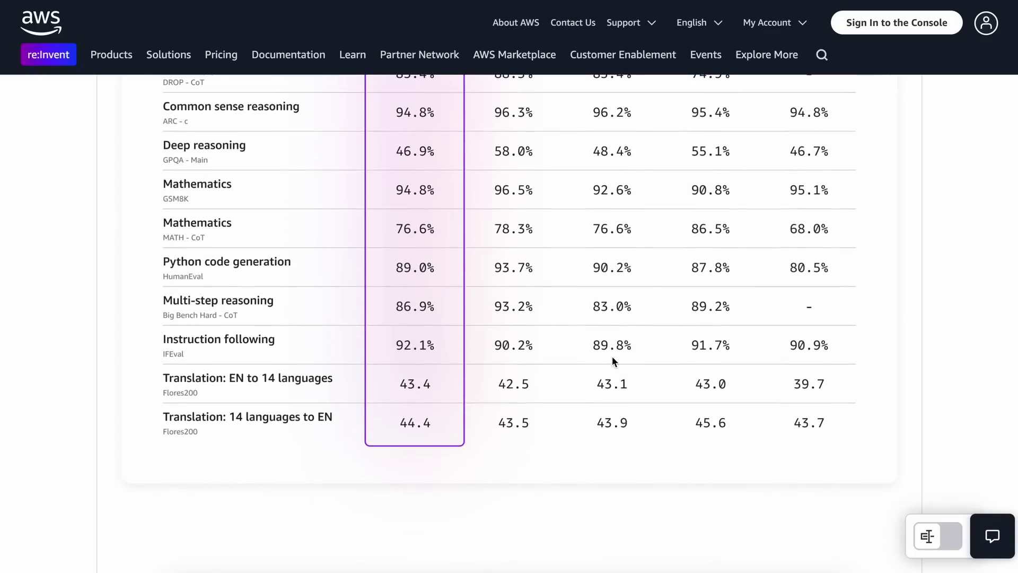
pyautogui.scroll(8, 605, 360)
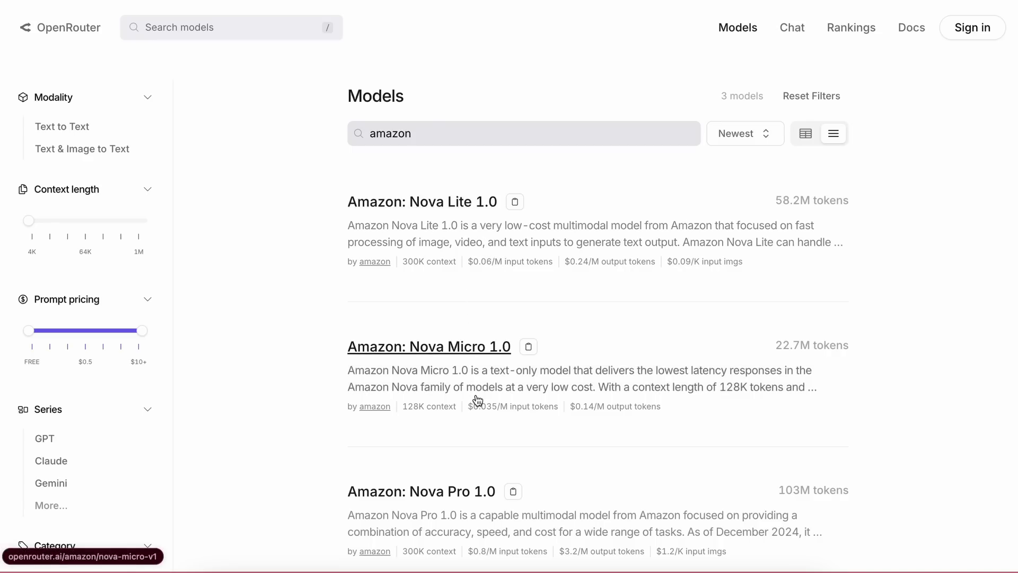
# Scroll through the Nova Lite 1.0, Micro 1.0 and Pro 1.0 listings with context sizes and prices.
pyautogui.scroll(-3, 477, 399)
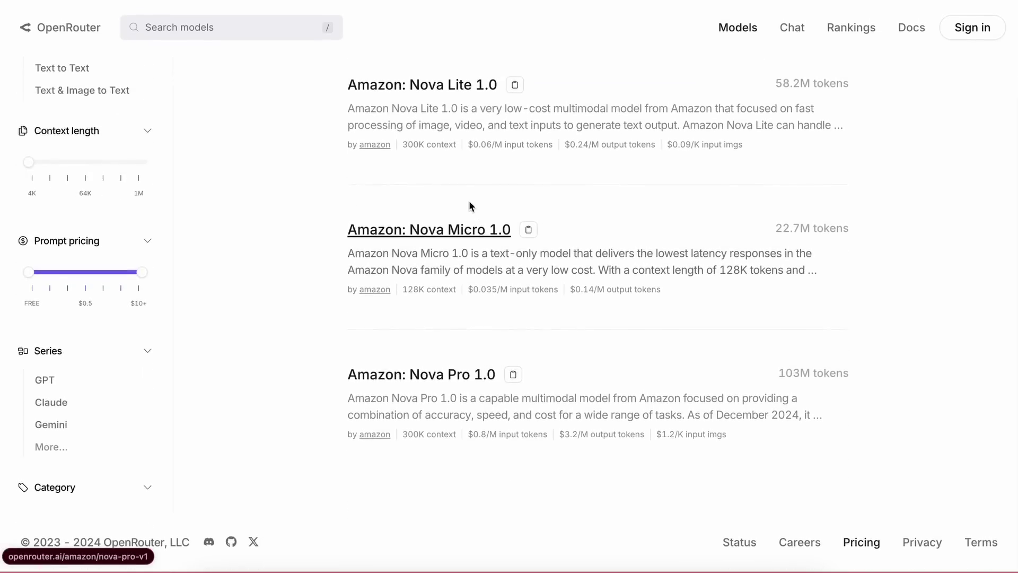
pyautogui.scroll(3, 470, 204)
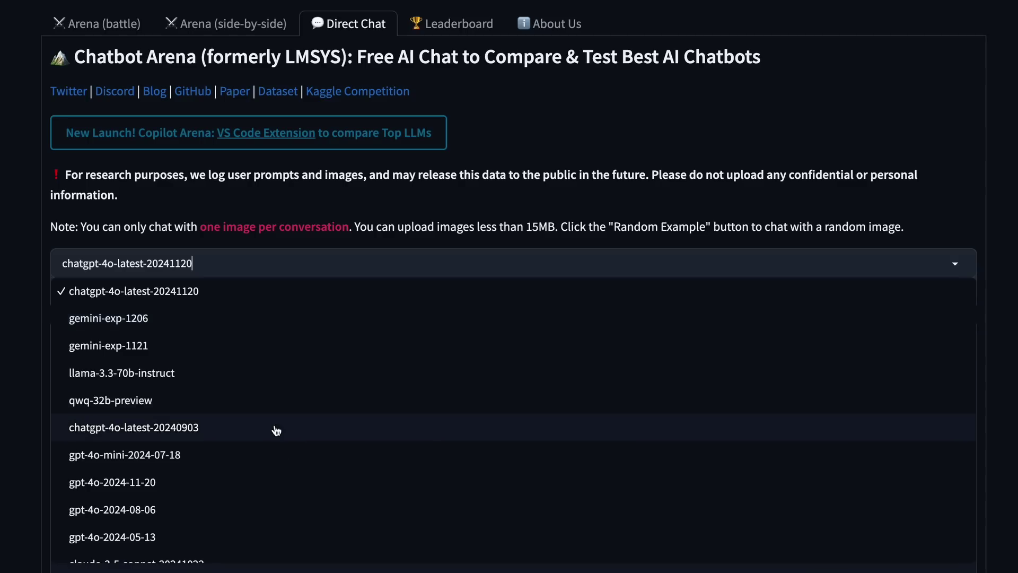
pyautogui.scroll(-5, 275, 430)
pyautogui.scroll(-1, 276, 429)
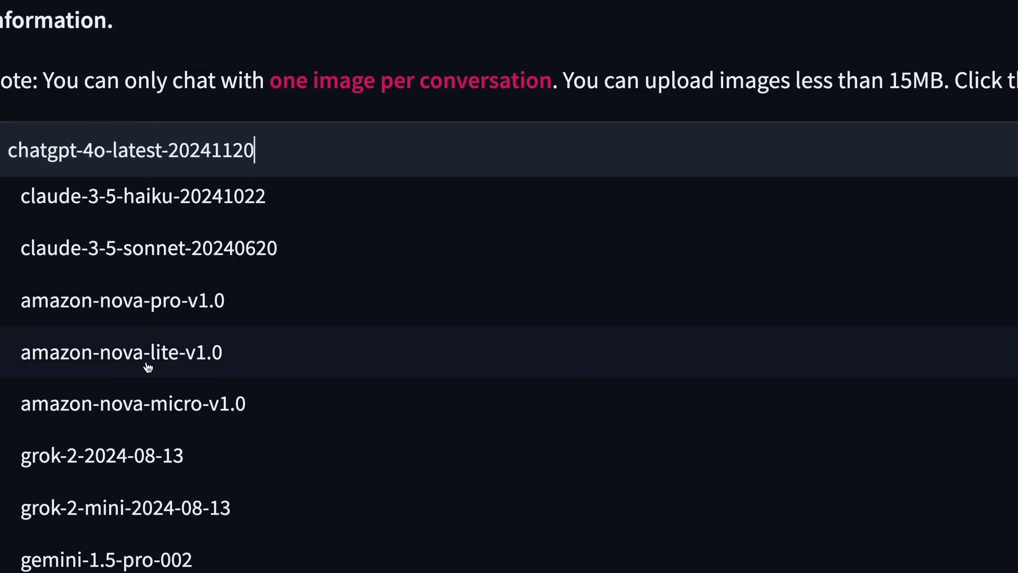
pyautogui.scroll(10, 148, 367)
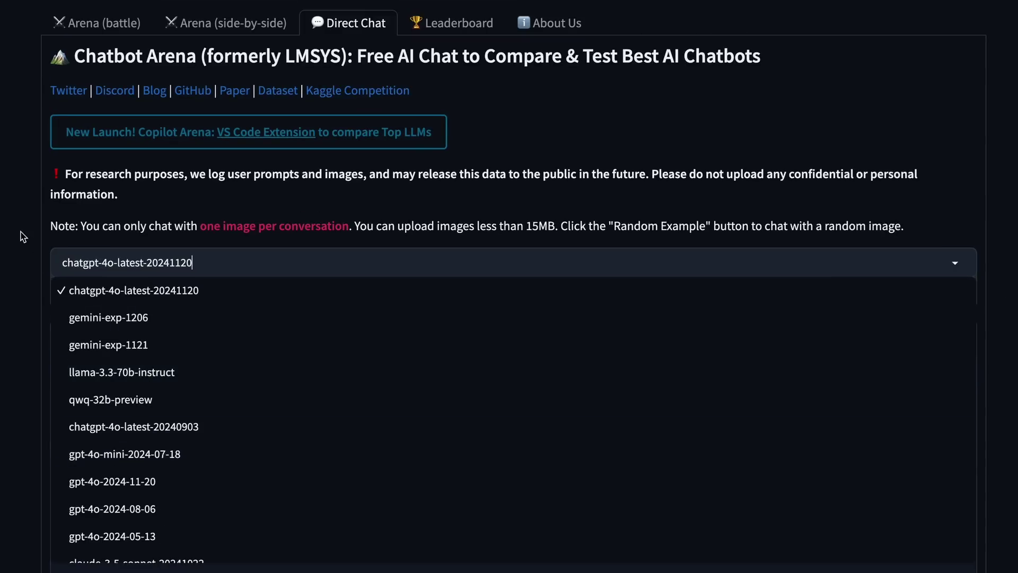
pyautogui.click(24, 237)
pyautogui.scroll(-5, 69, 408)
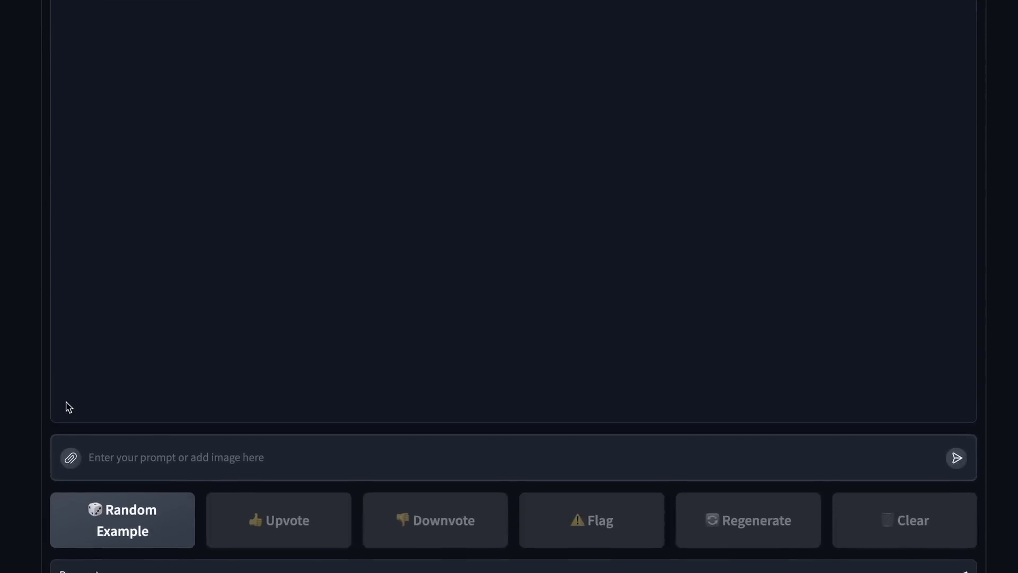
pyautogui.scroll(5, 68, 407)
pyautogui.click(135, 261)
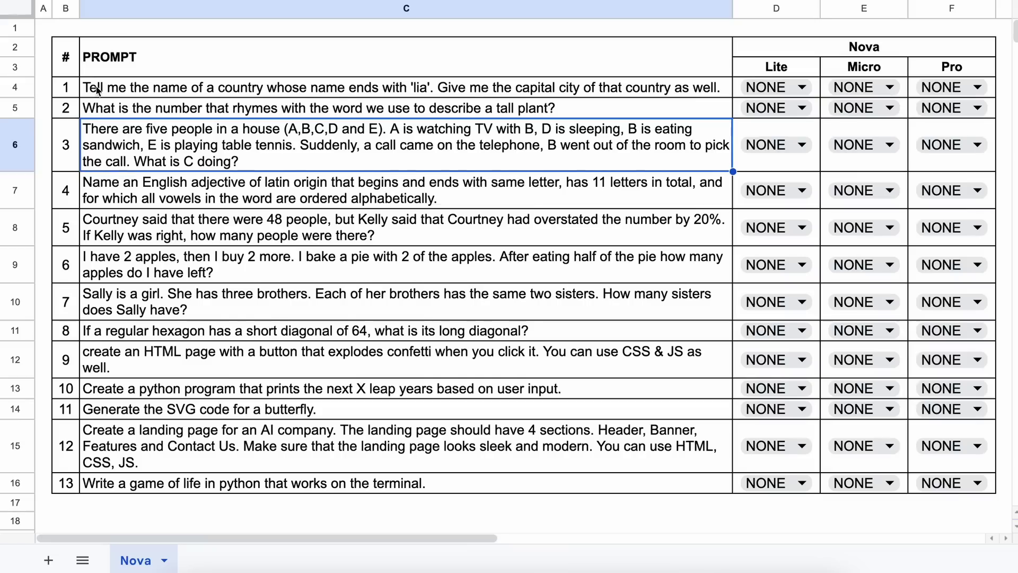
pyautogui.click(91, 90)
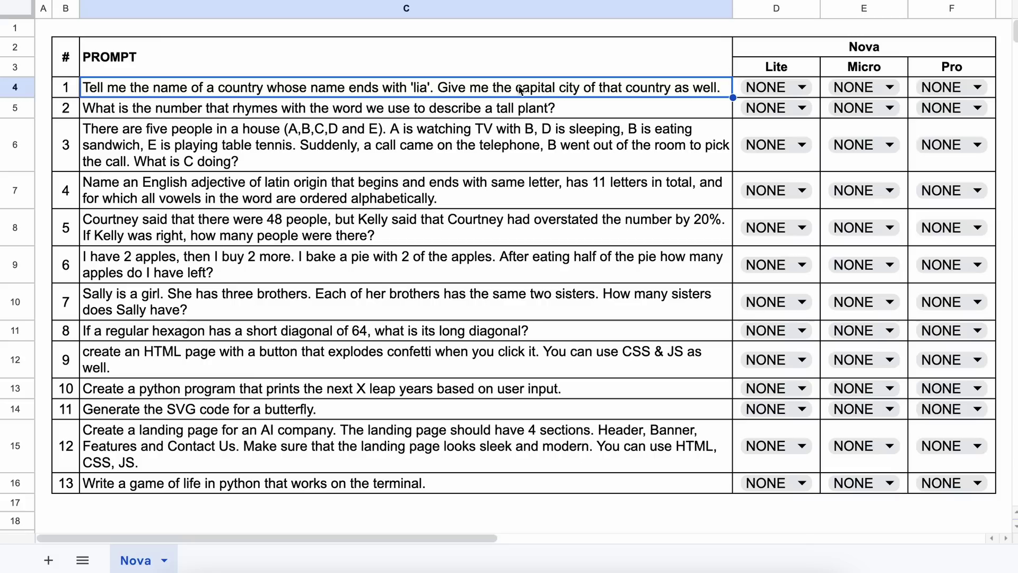
# Copy prompt 1 from C4, send it to the three Nova models, and read each answer.
pyautogui.hotkey('ctrl', 'c')
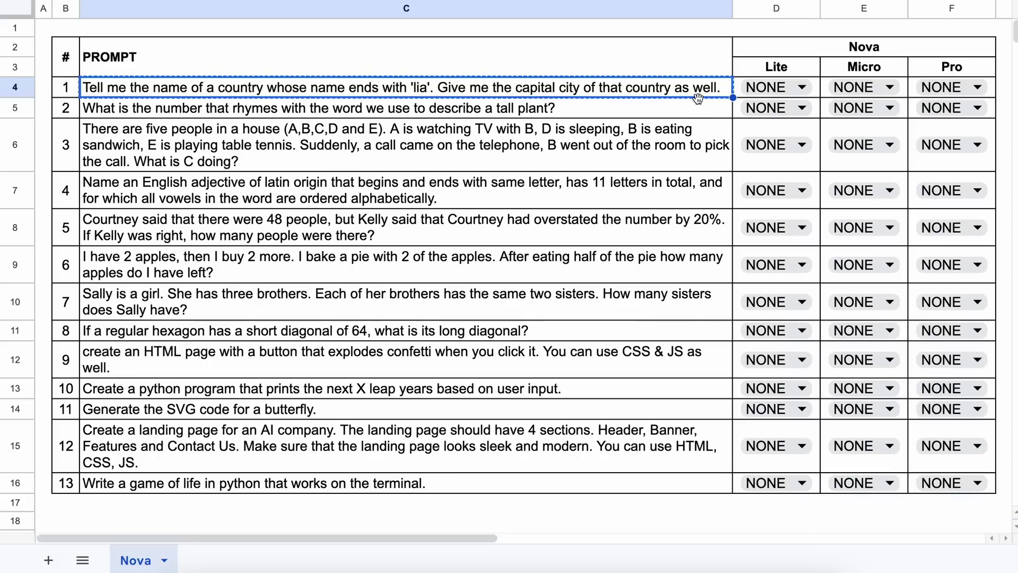
pyautogui.hotkey('alt', 'Tab')
pyautogui.hotkey('ctrl', 'v')
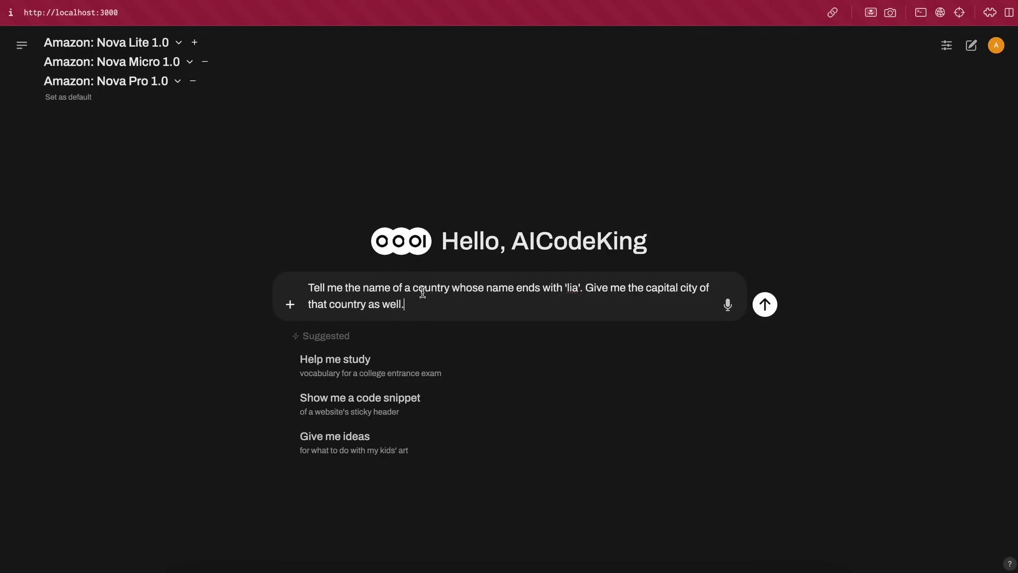
pyautogui.press('Return')
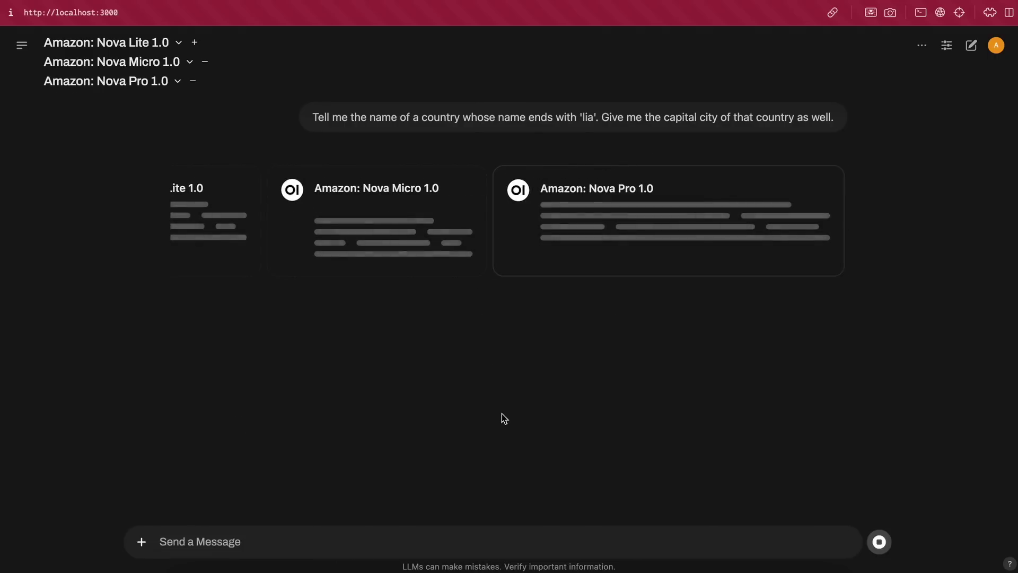
pyautogui.hscroll(-3, 455, 275)
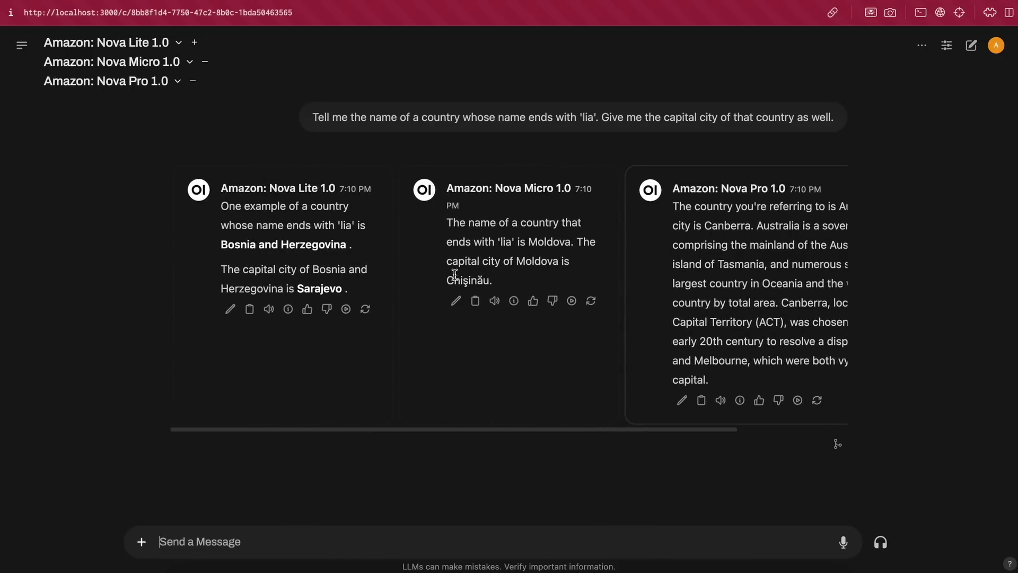
pyautogui.click(318, 291)
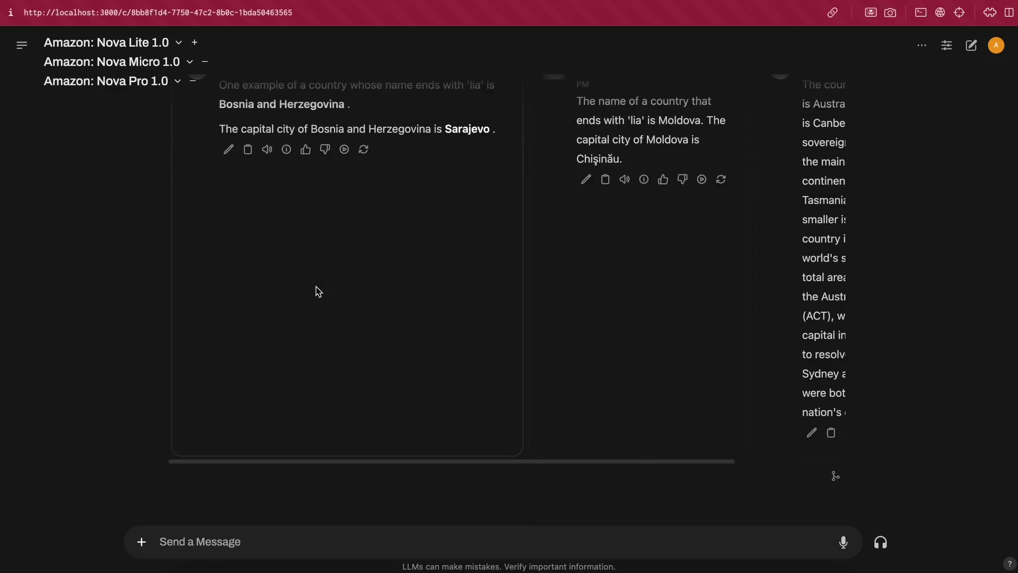
pyautogui.scroll(3, 332, 266)
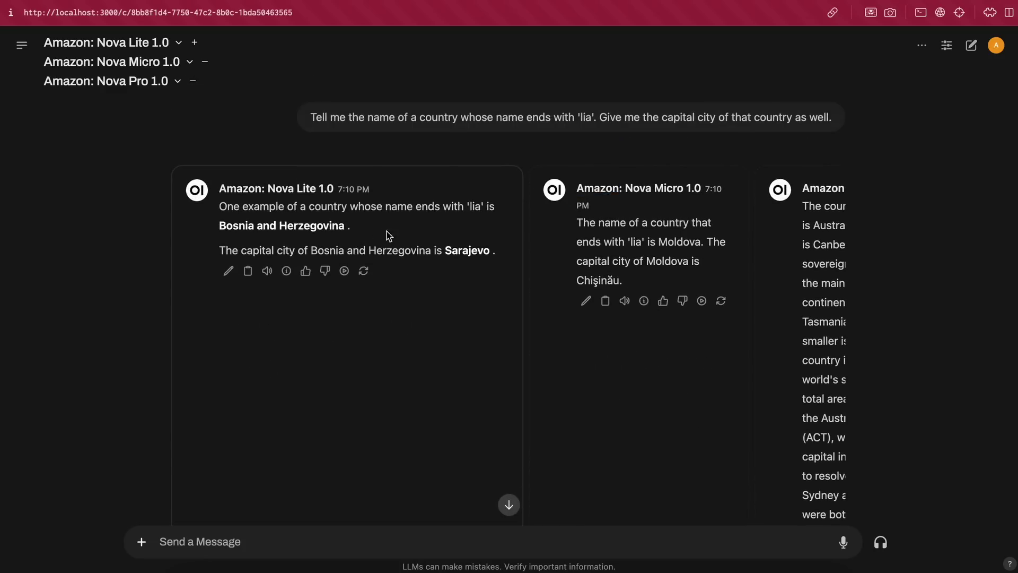
pyautogui.click(593, 230)
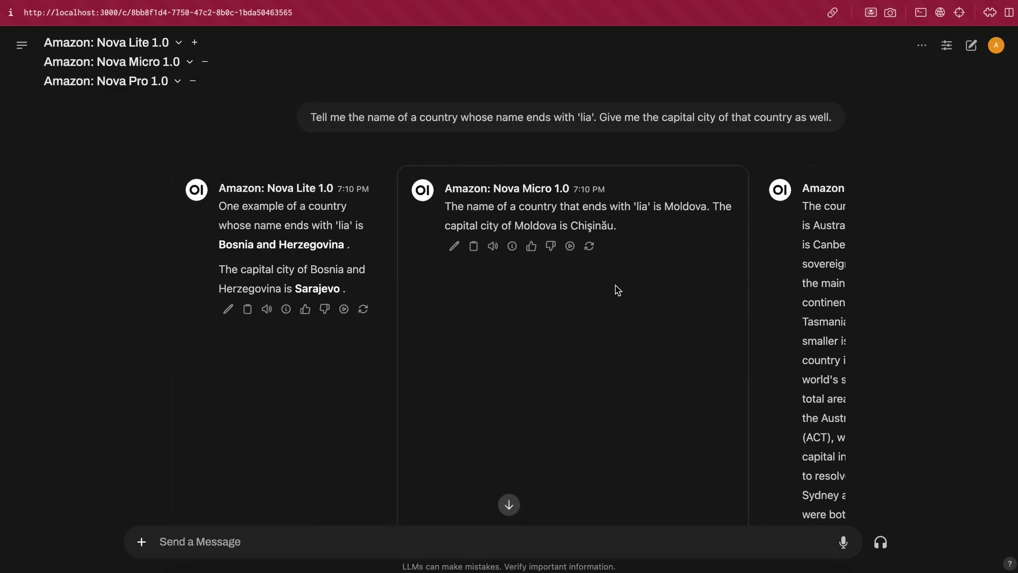
pyautogui.click(791, 308)
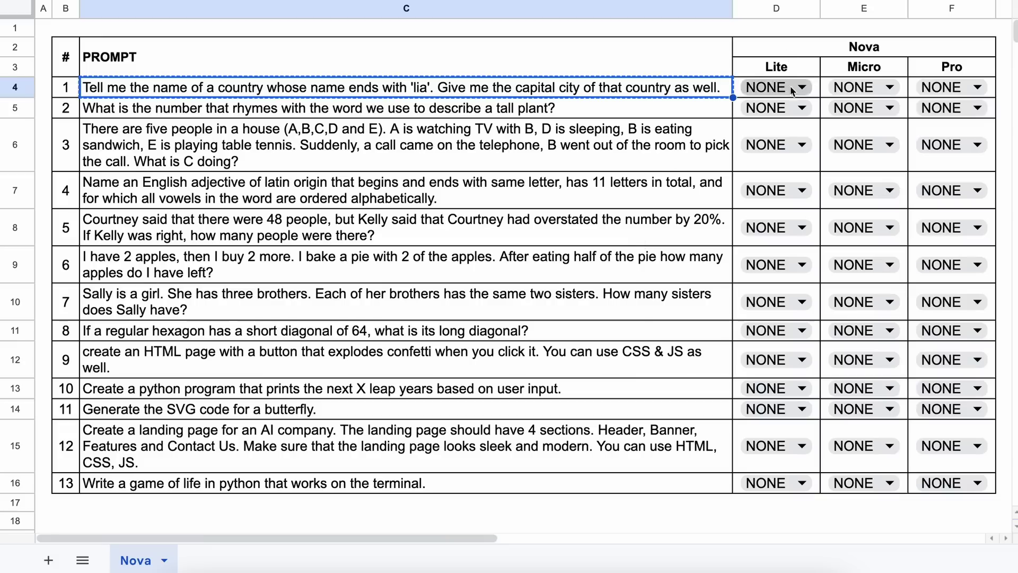
# Grade prompt 1 FAIL for Lite, FAIL for Micro and PASS for Pro.
pyautogui.click(798, 89)
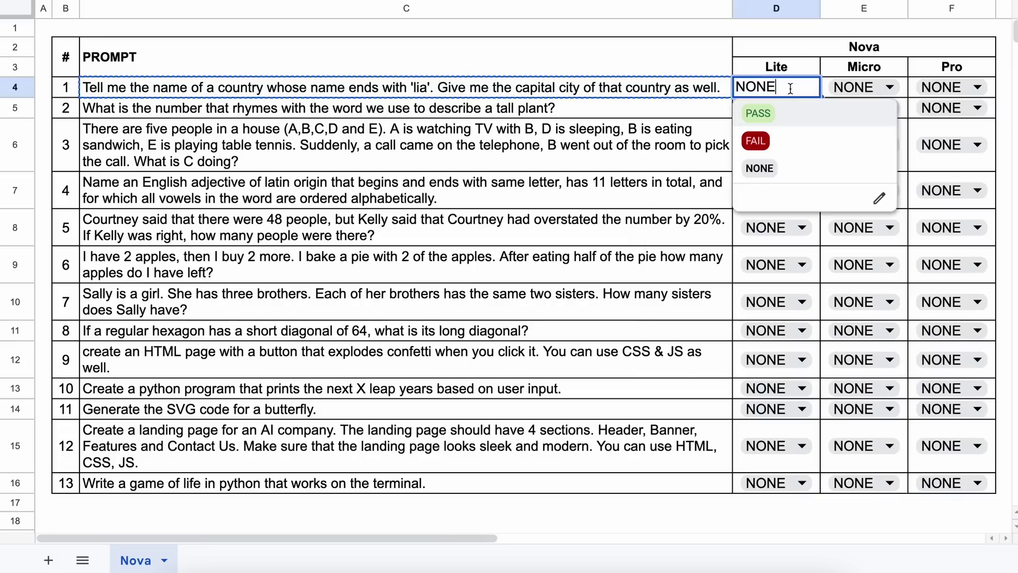
pyautogui.click(798, 142)
pyautogui.click(848, 88)
pyautogui.click(848, 142)
pyautogui.click(941, 81)
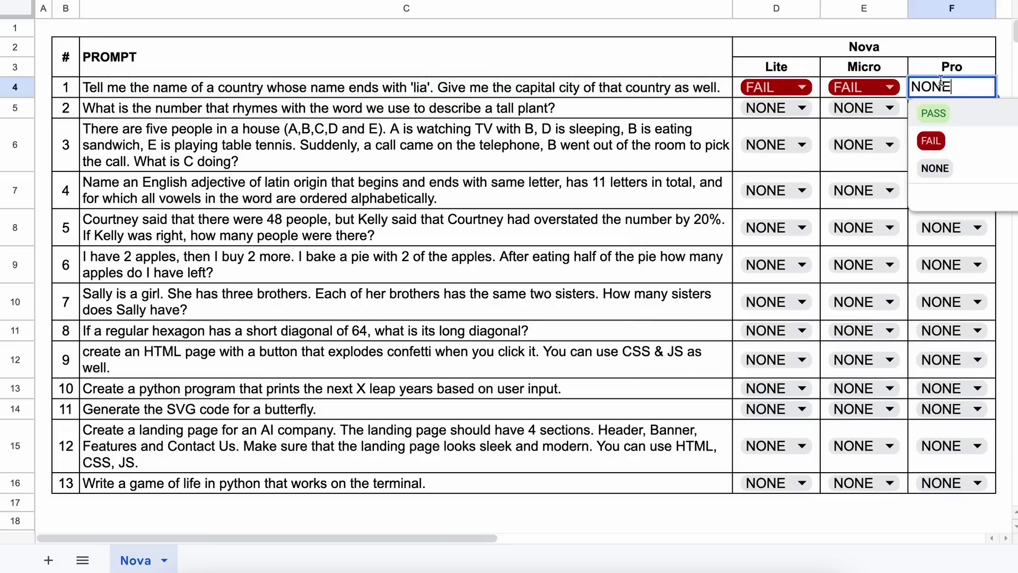
pyautogui.click(942, 114)
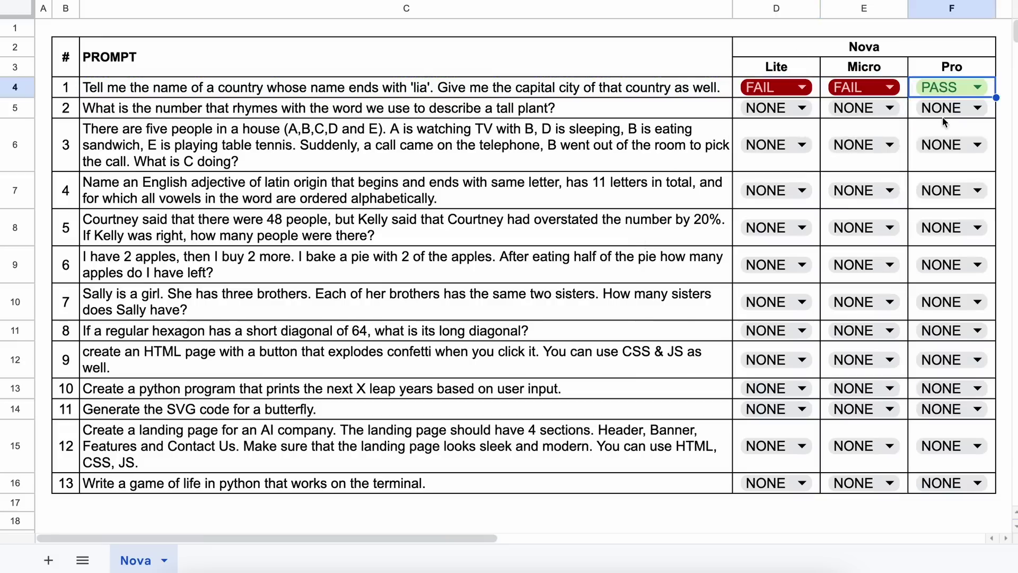
pyautogui.click(92, 111)
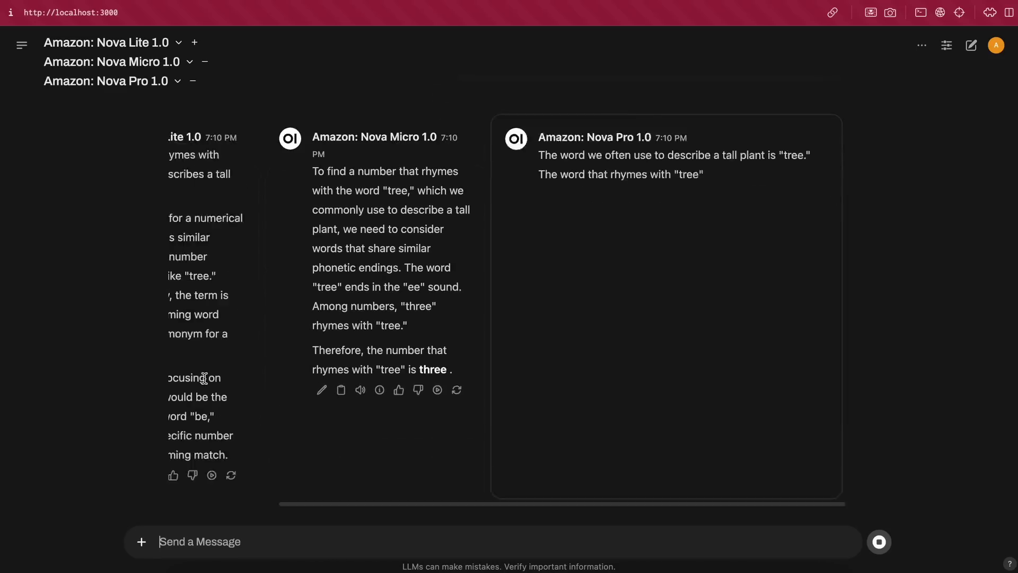
# Review the tall-plant rhyme answers and set D5, E5 and F5 to PASS.
pyautogui.scroll(1, 259, 275)
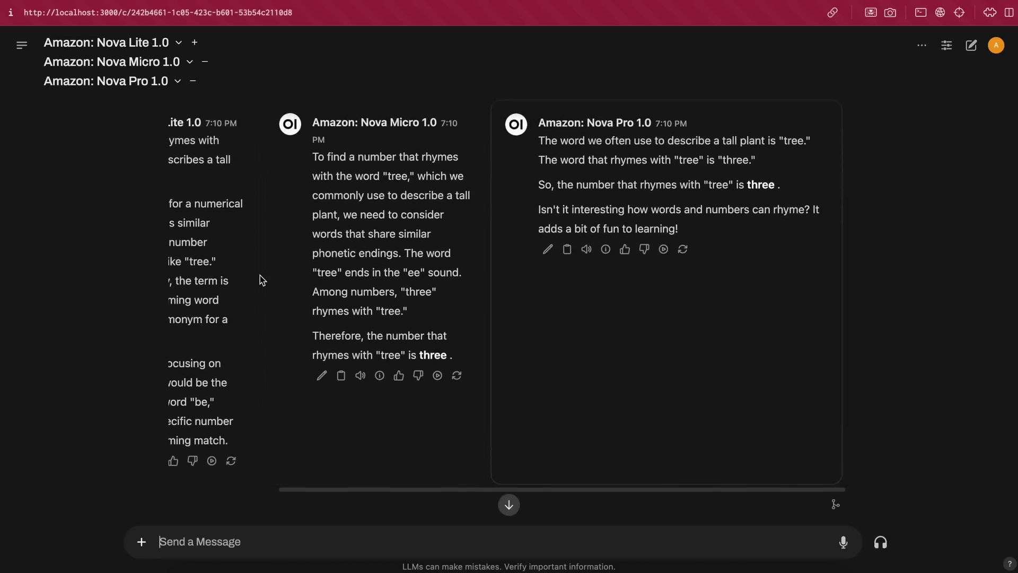
pyautogui.hscroll(-5, 260, 275)
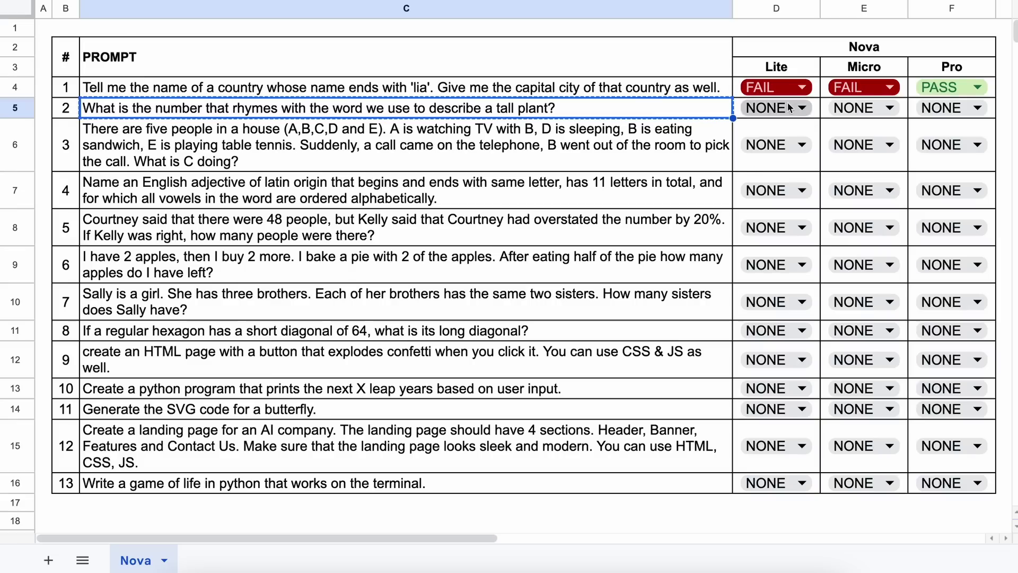
pyautogui.click(777, 107)
pyautogui.click(758, 133)
pyautogui.click(855, 108)
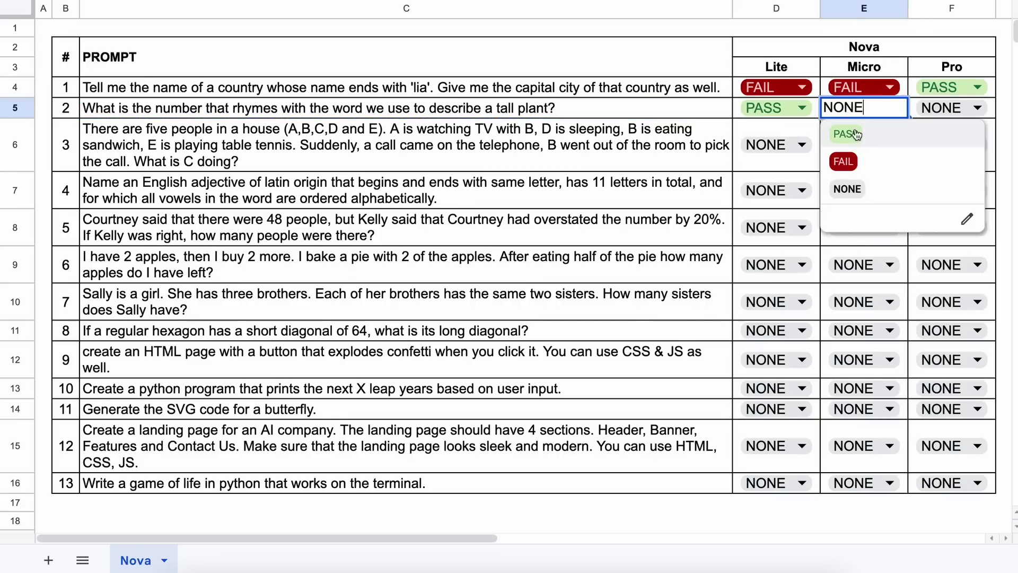
pyautogui.click(847, 133)
pyautogui.click(941, 108)
pyautogui.click(934, 134)
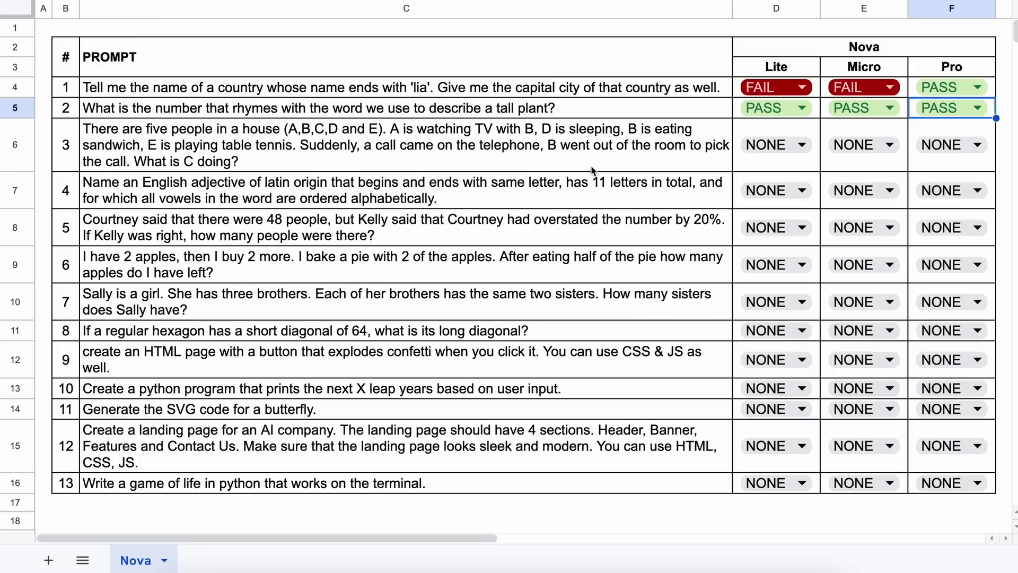
pyautogui.click(104, 136)
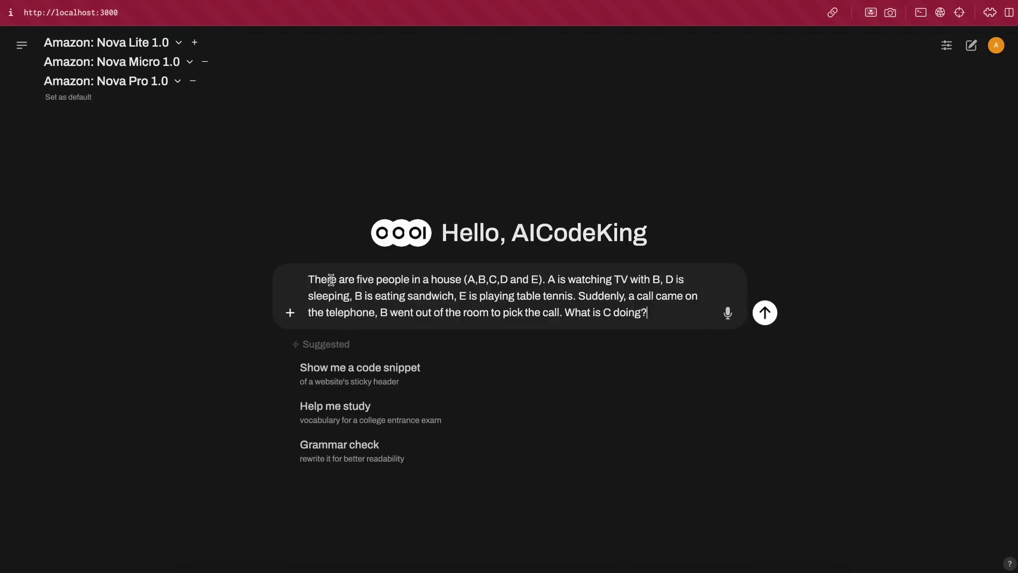
# Send prompt 3, the five-people-in-a-house puzzle, and expand each Nova model's answer.
pyautogui.press('Return')
pyautogui.scroll(10, 422, 357)
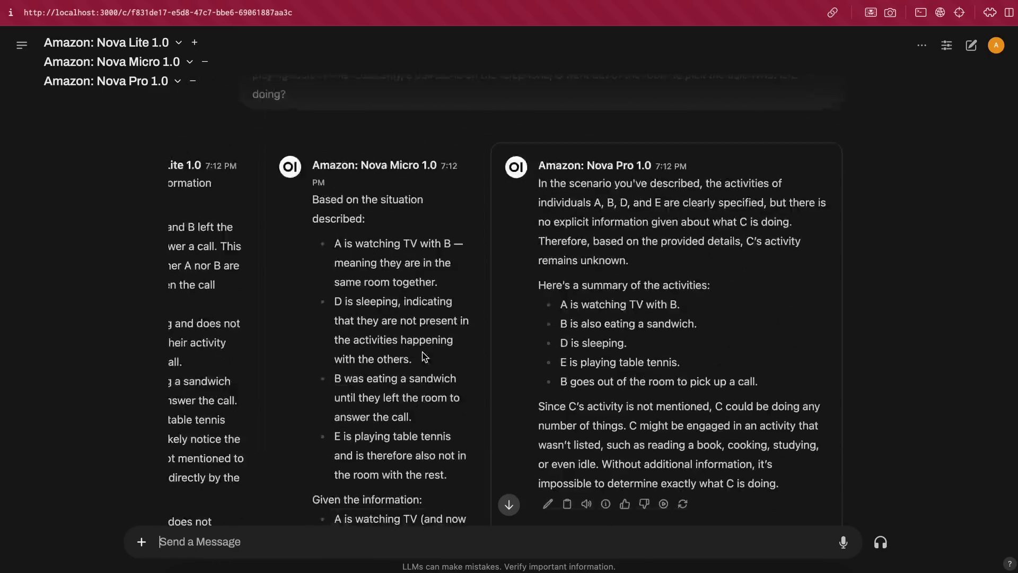
pyautogui.hscroll(-2, 422, 357)
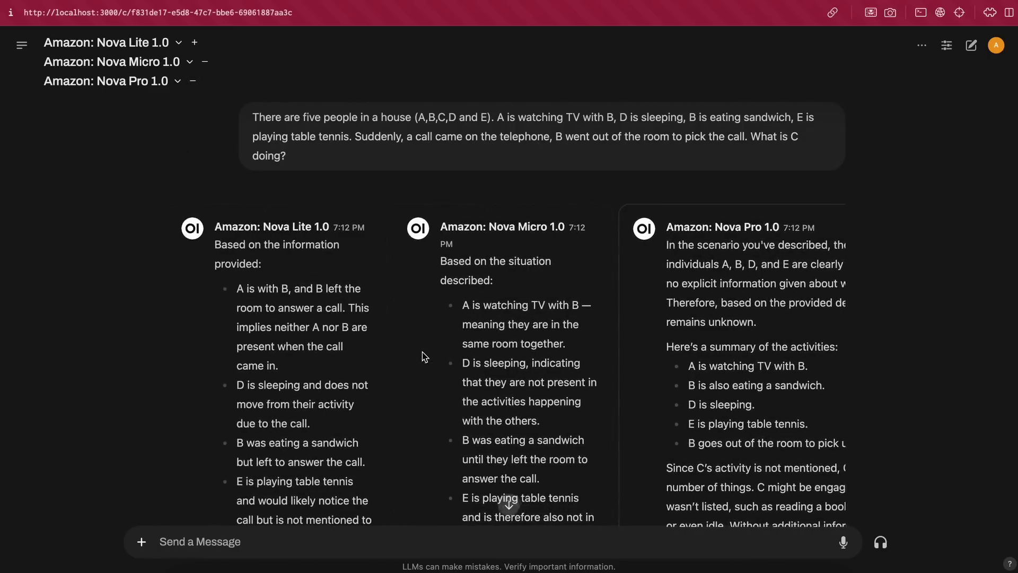
pyautogui.click(327, 322)
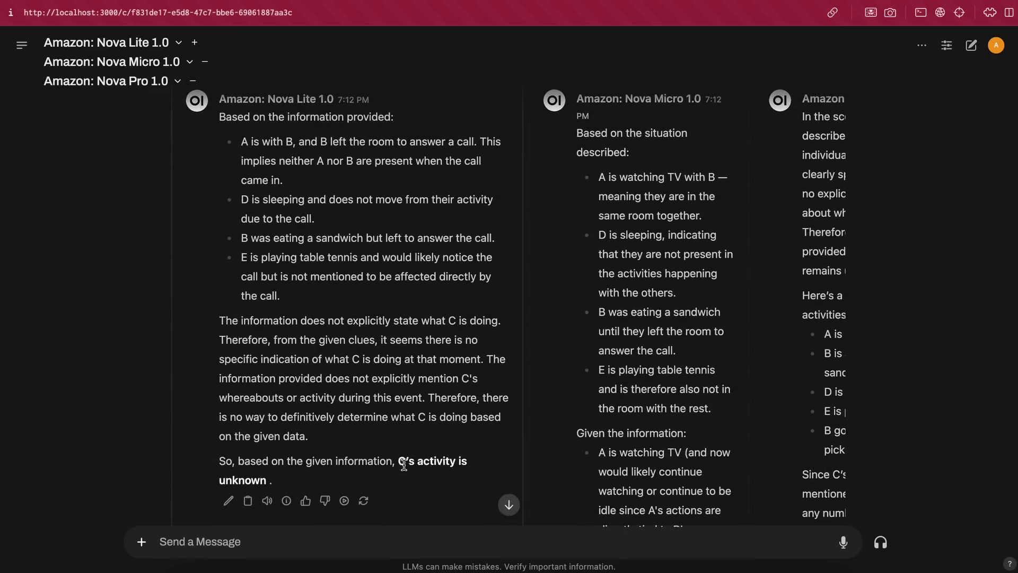
pyautogui.click(640, 390)
pyautogui.hscroll(3, 640, 390)
pyautogui.click(648, 293)
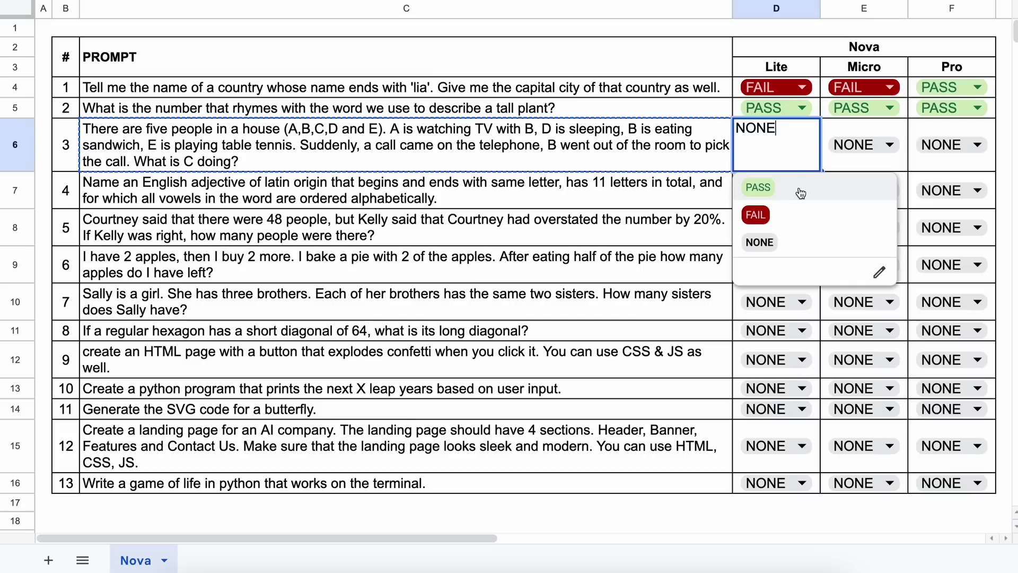
# Mark Nova Lite, Micro and Pro as PASS in D6, E6 and F6.
pyautogui.click(801, 193)
pyautogui.click(861, 148)
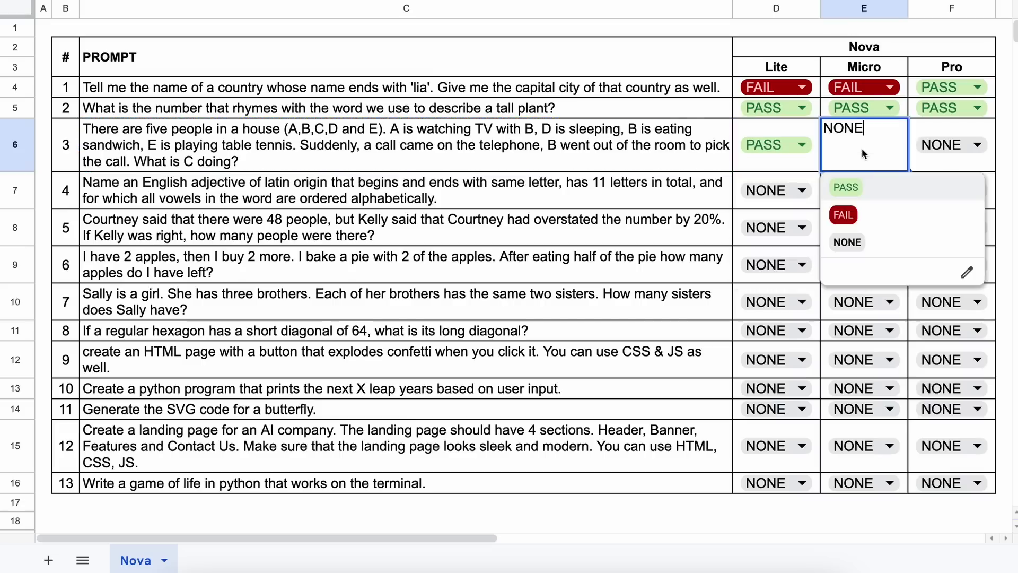
pyautogui.click(869, 185)
pyautogui.click(938, 140)
pyautogui.click(948, 186)
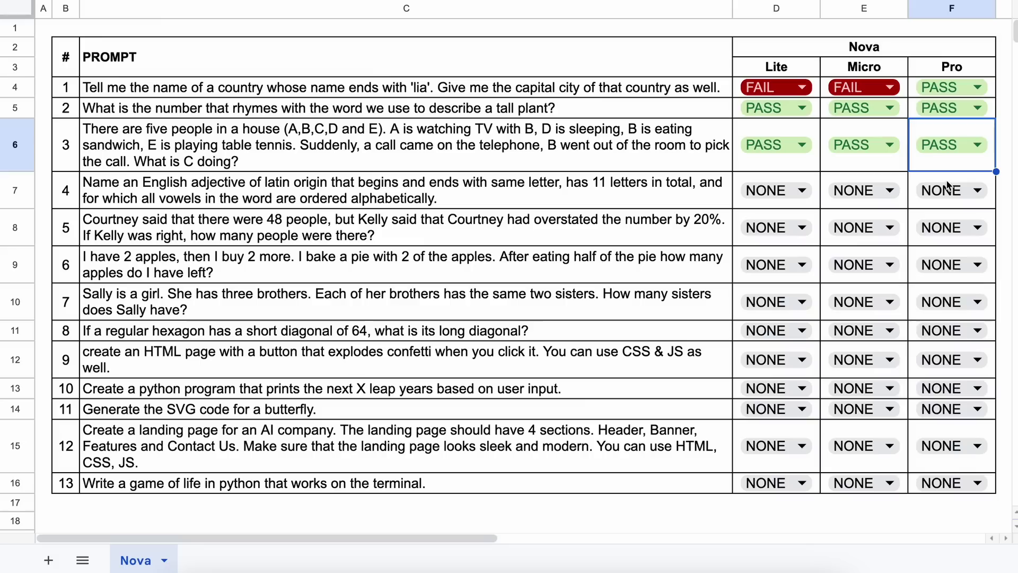
pyautogui.click(111, 184)
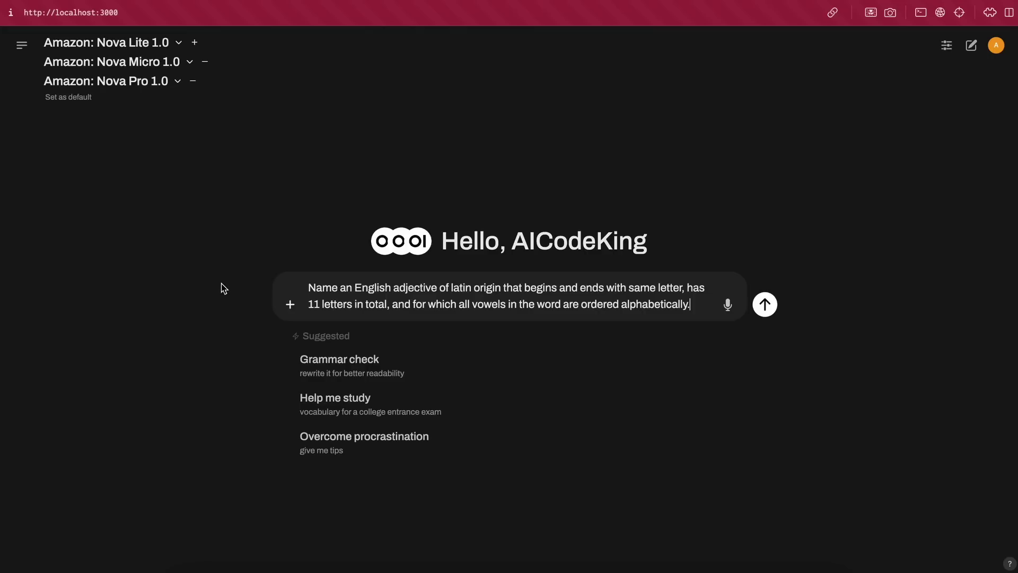
# Send the Latin-adjective prompt and expand Nova Micro's and Nova Pro's answers to read them.
pyautogui.press('Return')
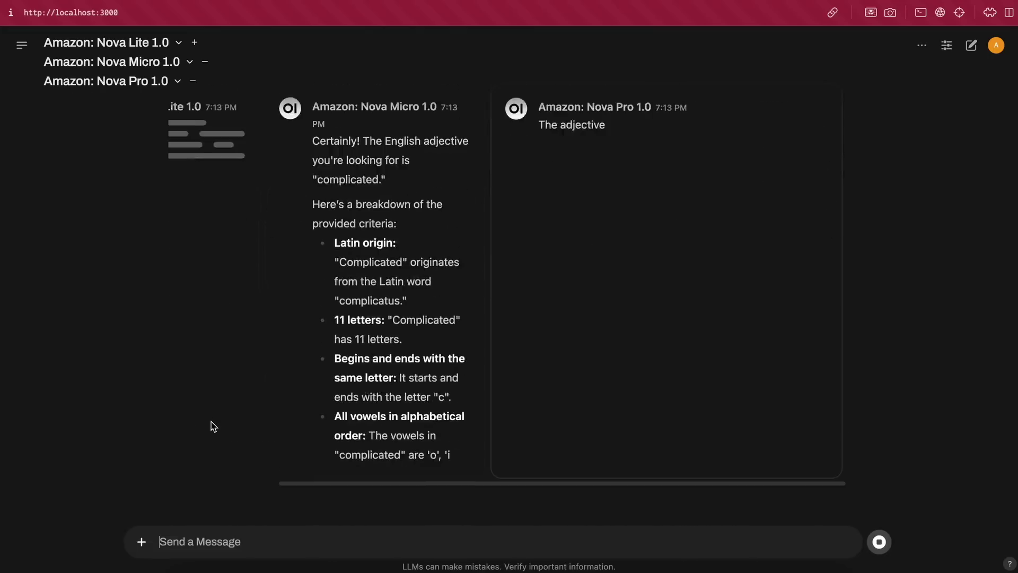
pyautogui.scroll(3, 284, 363)
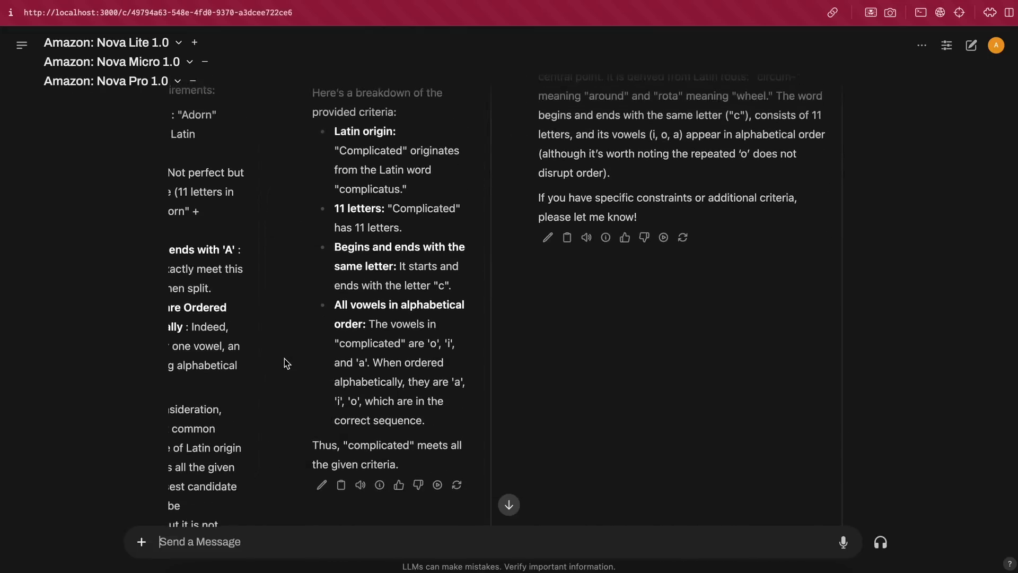
pyautogui.hscroll(-5, 297, 266)
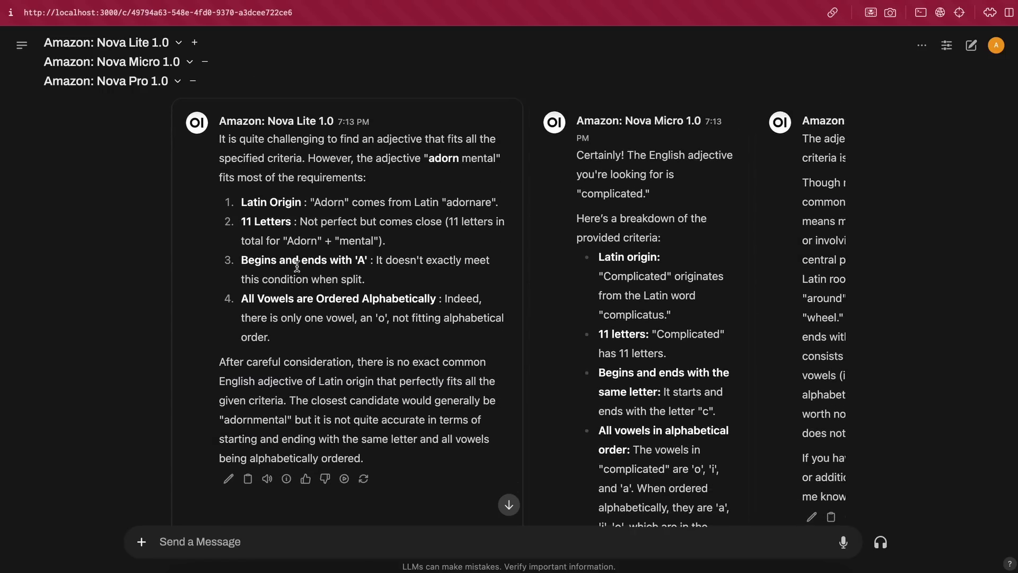
pyautogui.click(650, 330)
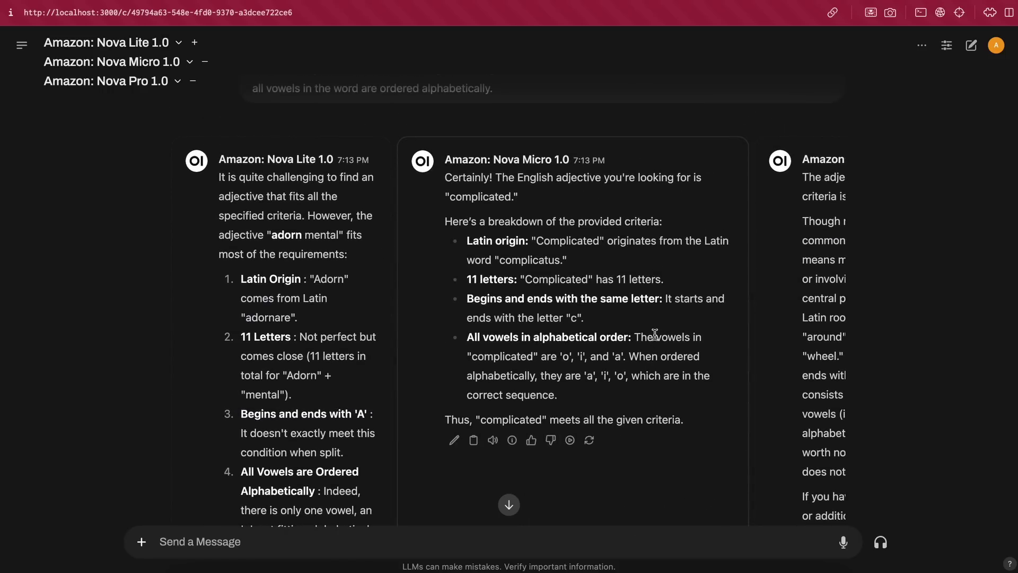
pyautogui.hscroll(3, 690, 350)
pyautogui.click(714, 370)
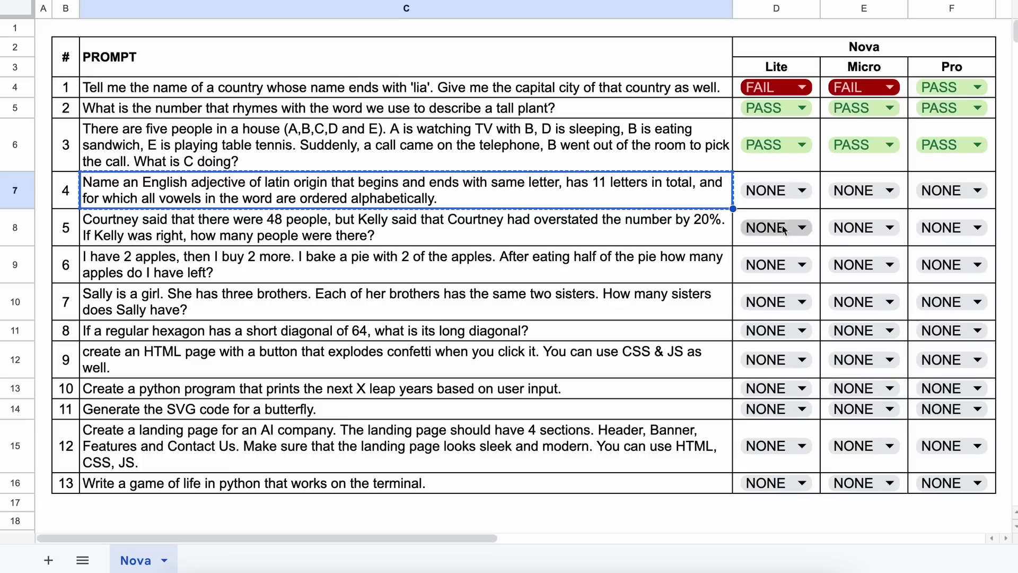
# Grade prompt 4 FAIL for Nova Lite, Micro and Pro in D7, E7 and F7.
pyautogui.click(782, 190)
pyautogui.click(786, 253)
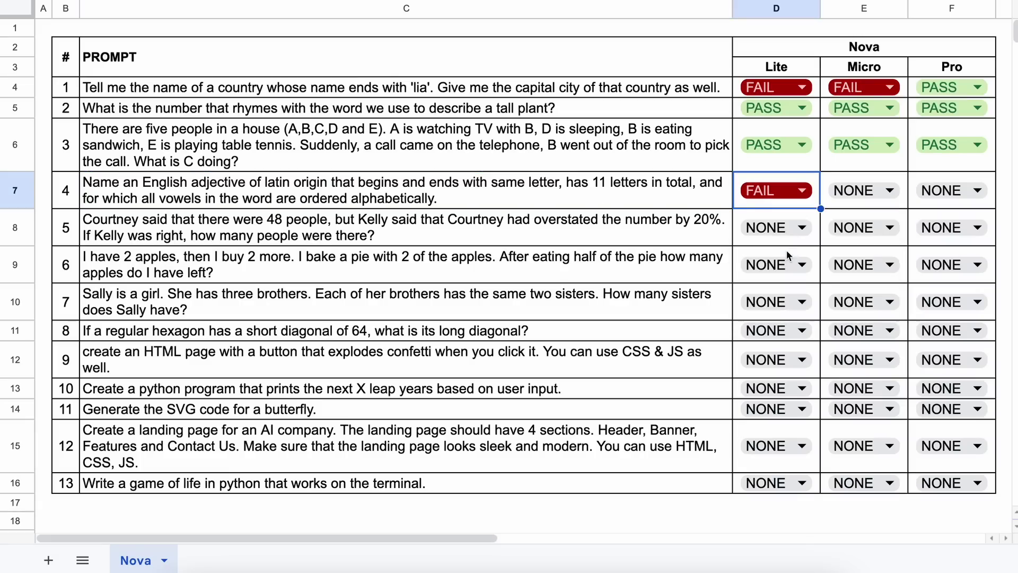
pyautogui.click(859, 191)
pyautogui.click(864, 251)
pyautogui.click(936, 193)
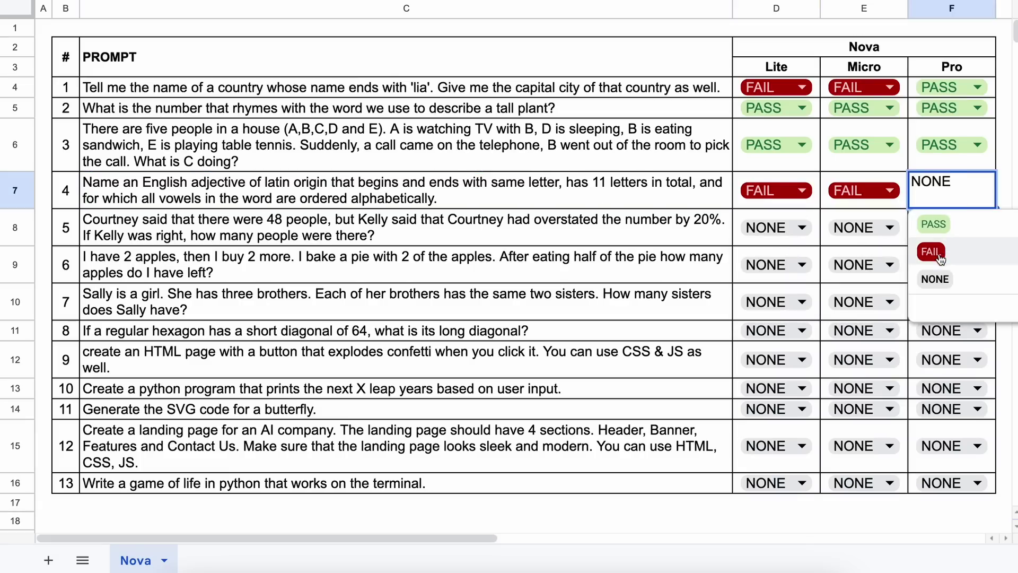
pyautogui.click(922, 313)
pyautogui.click(121, 221)
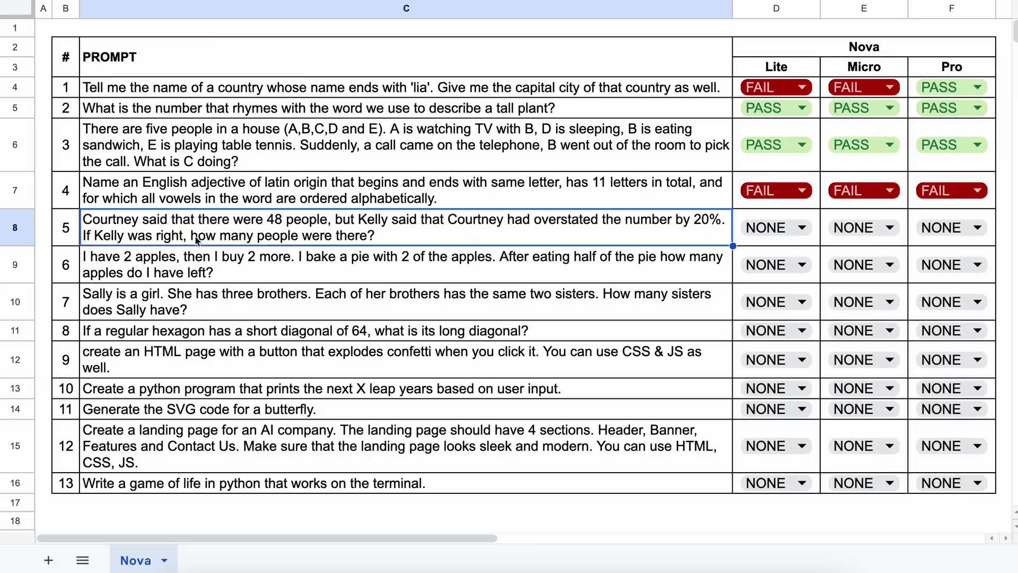
# Send the Courtney 48-people prompt, then grade it PASS, FAIL, PASS for Lite, Micro and Pro in D8:F8.
pyautogui.press('Return')
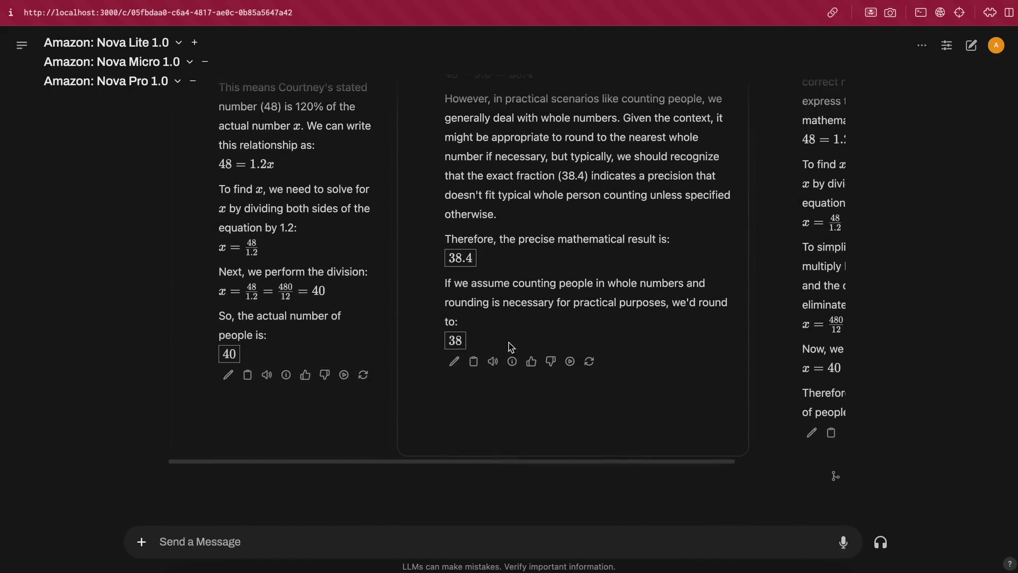
pyautogui.click(793, 342)
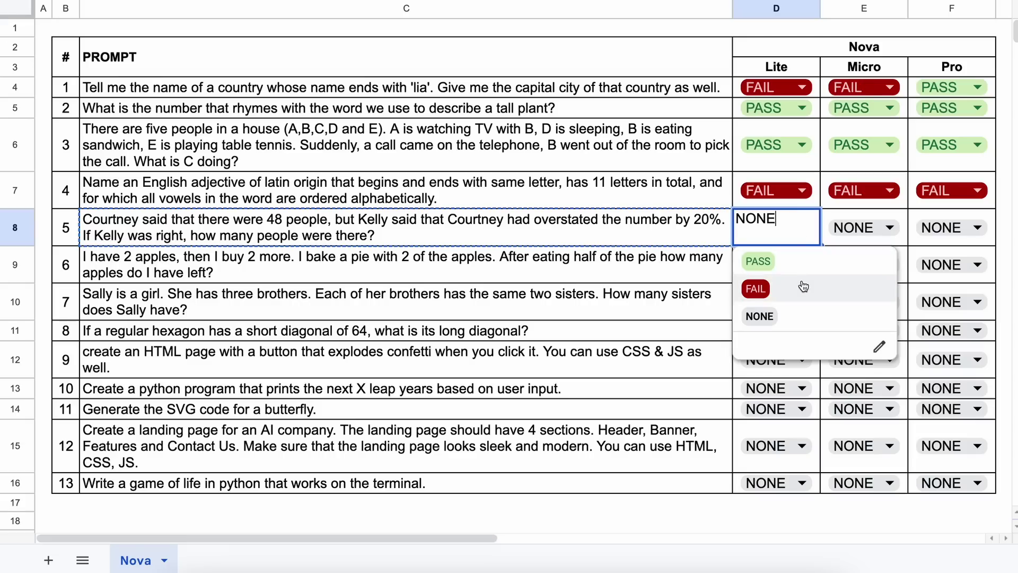
pyautogui.click(764, 260)
pyautogui.doubleClick(856, 227)
pyautogui.click(843, 288)
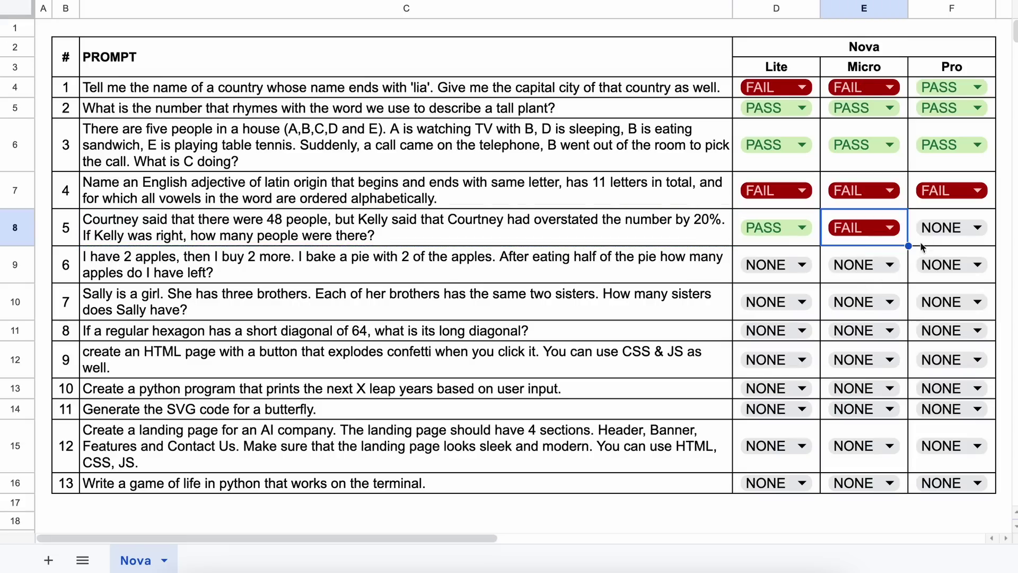
pyautogui.doubleClick(936, 228)
pyautogui.click(934, 261)
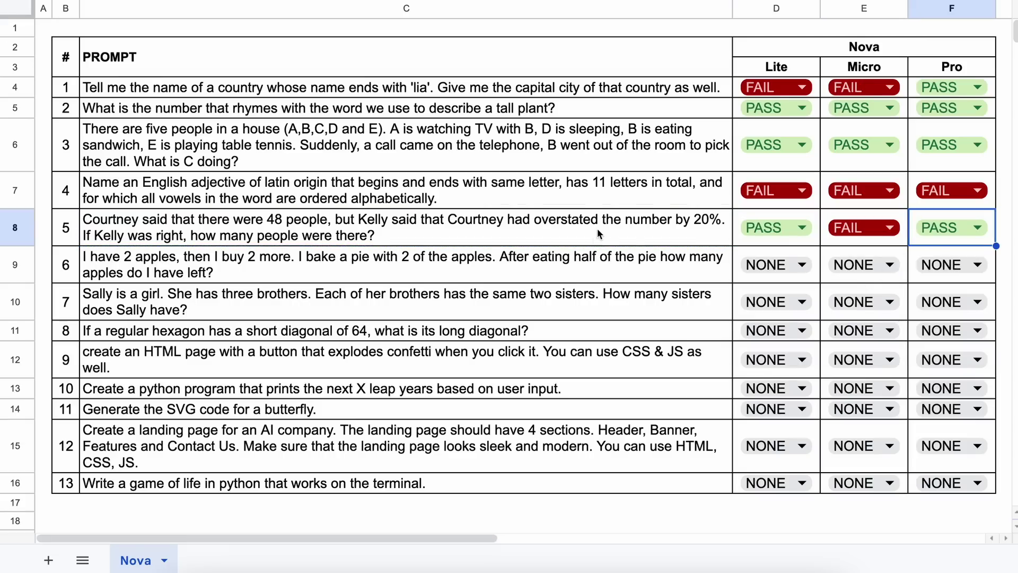
pyautogui.click(570, 258)
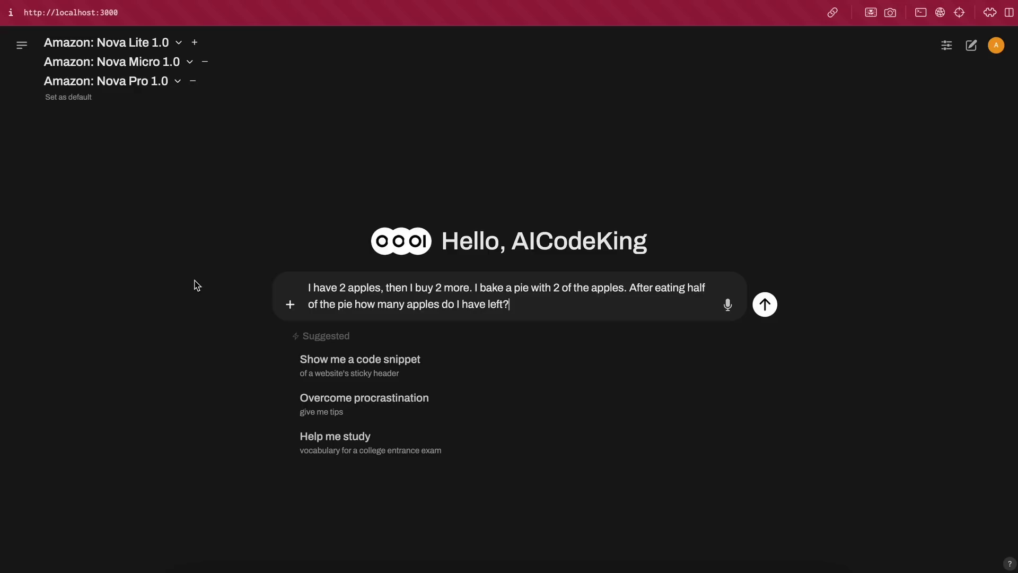
# Send the apples-and-pie prompt and review the three models' replies.
pyautogui.press('Return')
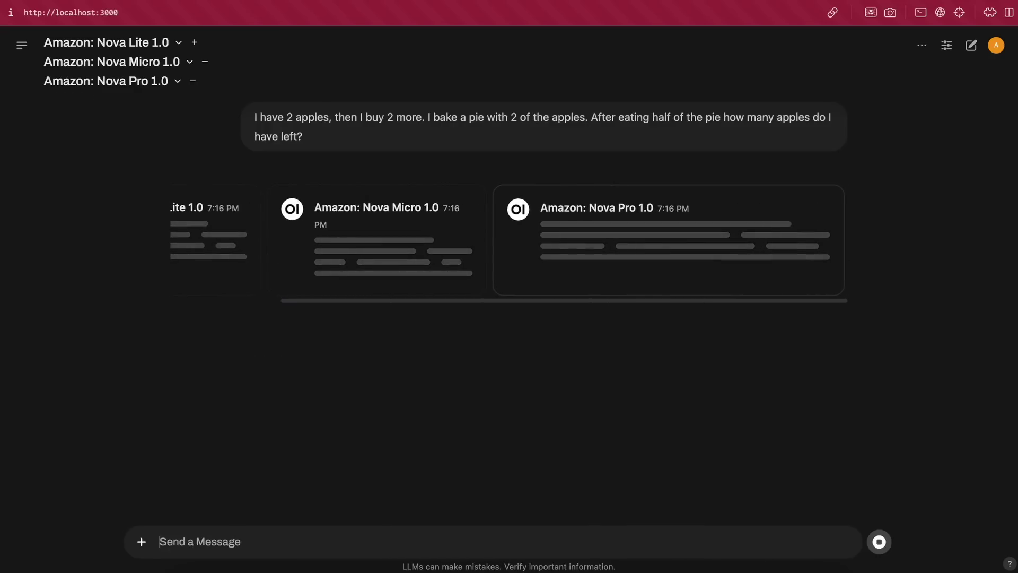
pyautogui.hscroll(-5, 395, 404)
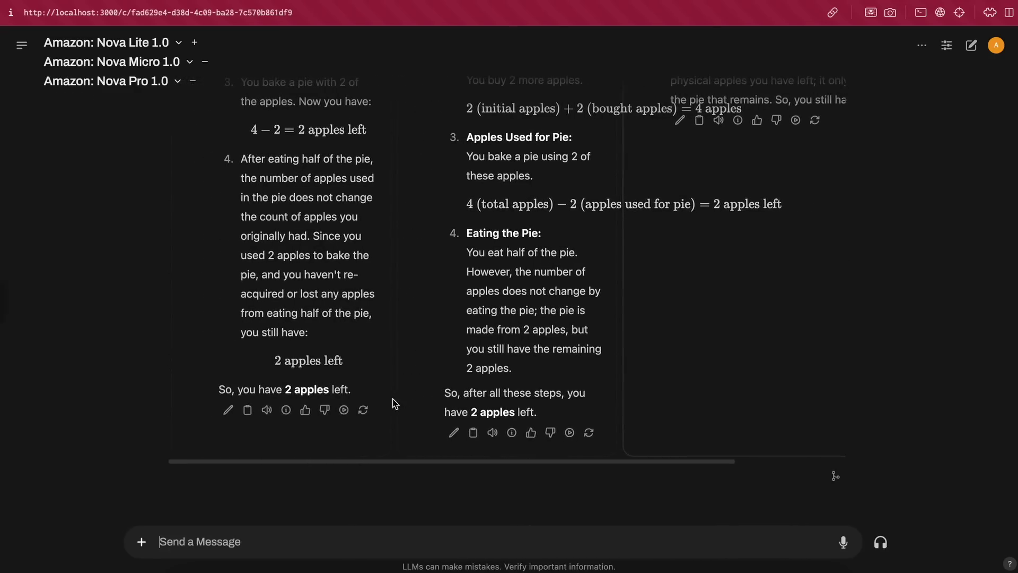
pyautogui.scroll(5, 346, 389)
pyautogui.hscroll(3, 386, 341)
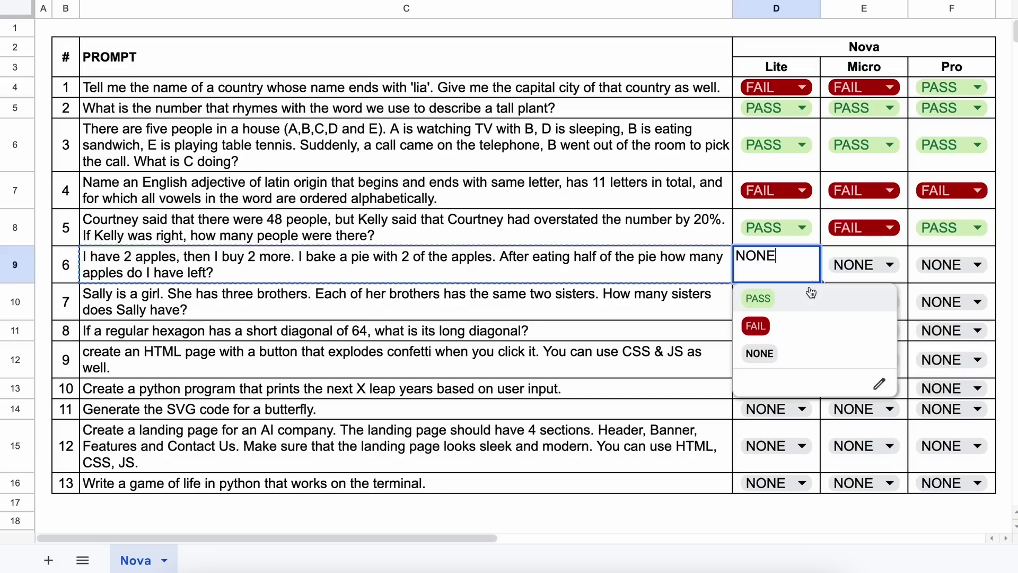
# Set prompt 6 to PASS for Nova Micro and Nova Pro in E9 and F9.
pyautogui.click(874, 264)
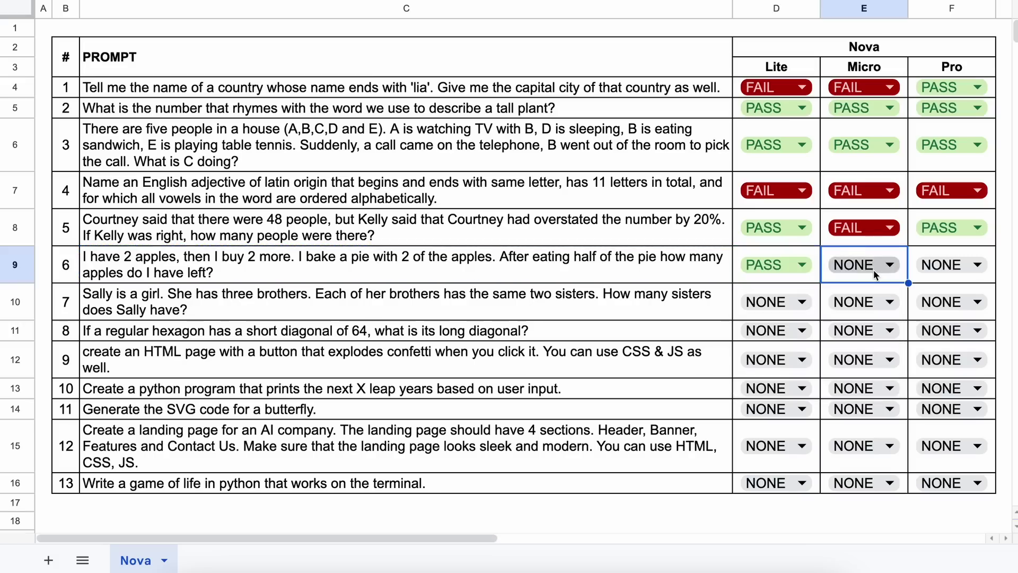
pyautogui.click(874, 264)
pyautogui.click(876, 300)
pyautogui.click(929, 268)
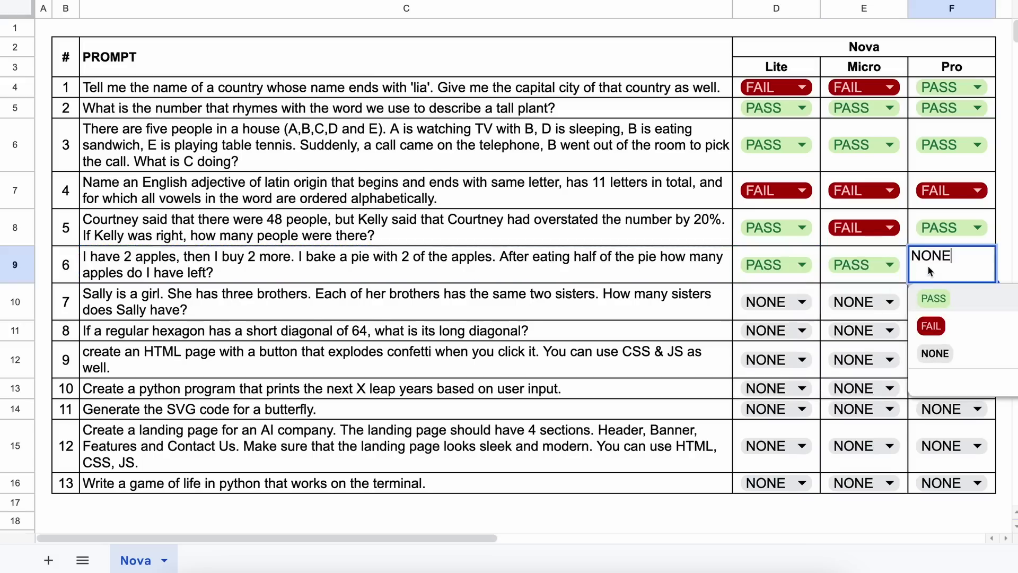
pyautogui.click(935, 299)
pyautogui.click(90, 295)
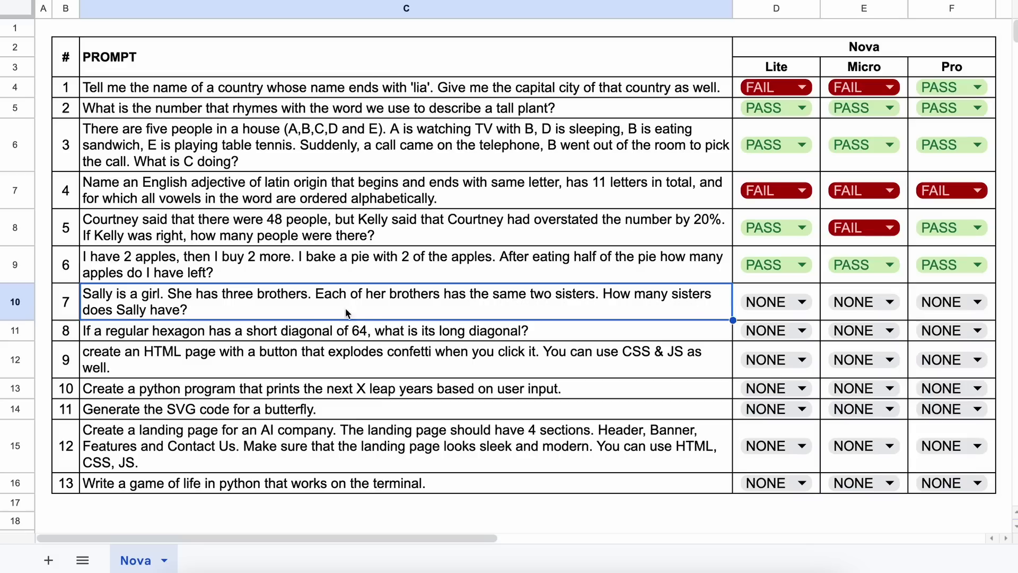
# Copy the Sally sisters prompt from C10, send it in Open WebUI and review the replies.
pyautogui.hotkey('ctrl', 'c')
pyautogui.hotkey('alt', 'Tab')
pyautogui.hotkey('ctrl', 'v')
pyautogui.press('Return')
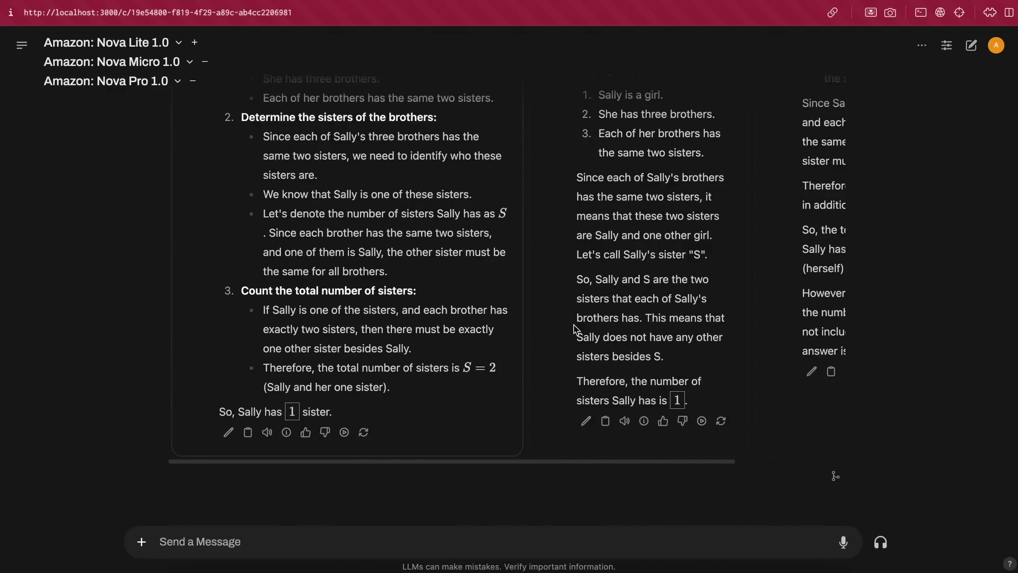
pyautogui.hscroll(5, 575, 325)
pyautogui.scroll(3, 575, 325)
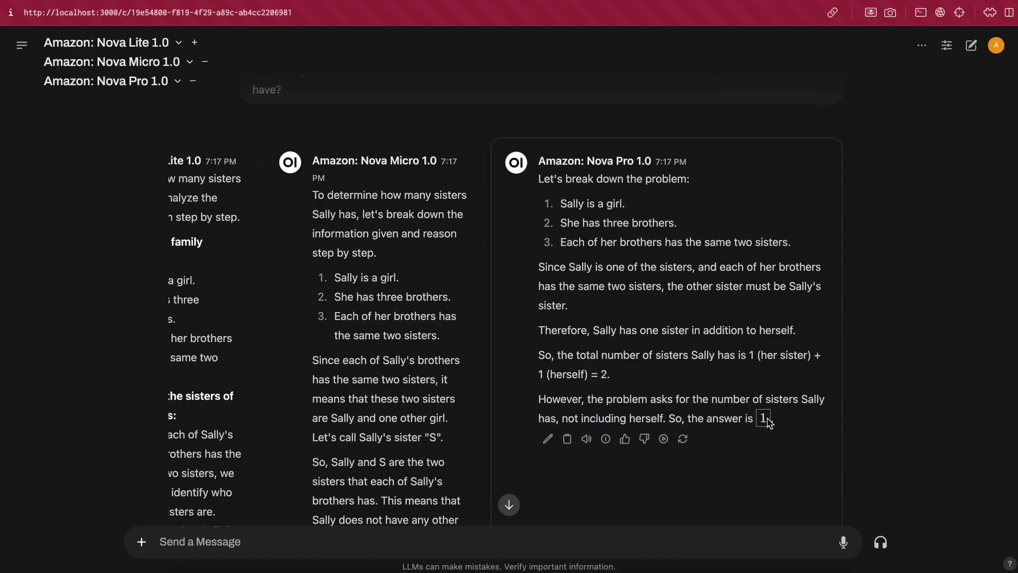
# Grade prompt 7 PASS for Nova Lite, Micro and Pro in D10, E10 and F10.
pyautogui.hotkey('alt', 'Tab')
pyautogui.click(793, 305)
pyautogui.click(804, 336)
pyautogui.click(869, 302)
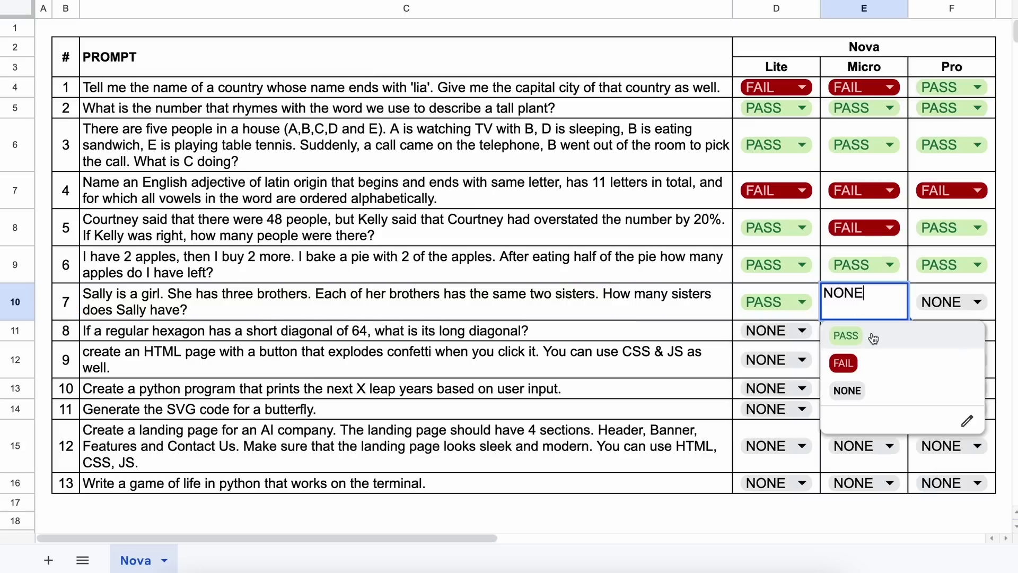
pyautogui.click(872, 337)
pyautogui.click(949, 302)
pyautogui.click(934, 335)
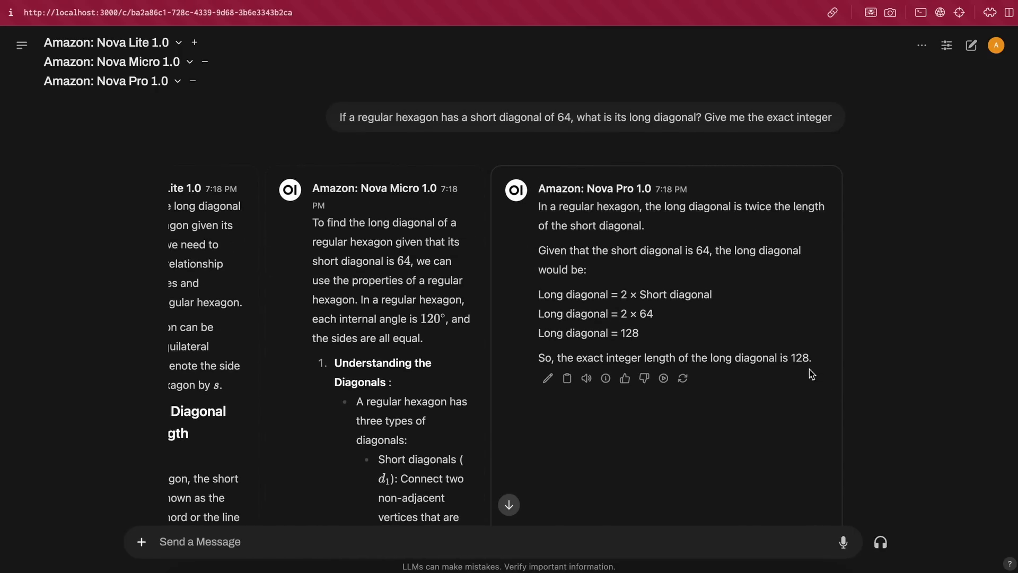
# Check Nova Pro's hexagon answer of 128, then set E11 and F11 to FAIL for Micro and Pro.
pyautogui.doubleClick(802, 356)
pyautogui.click(801, 354)
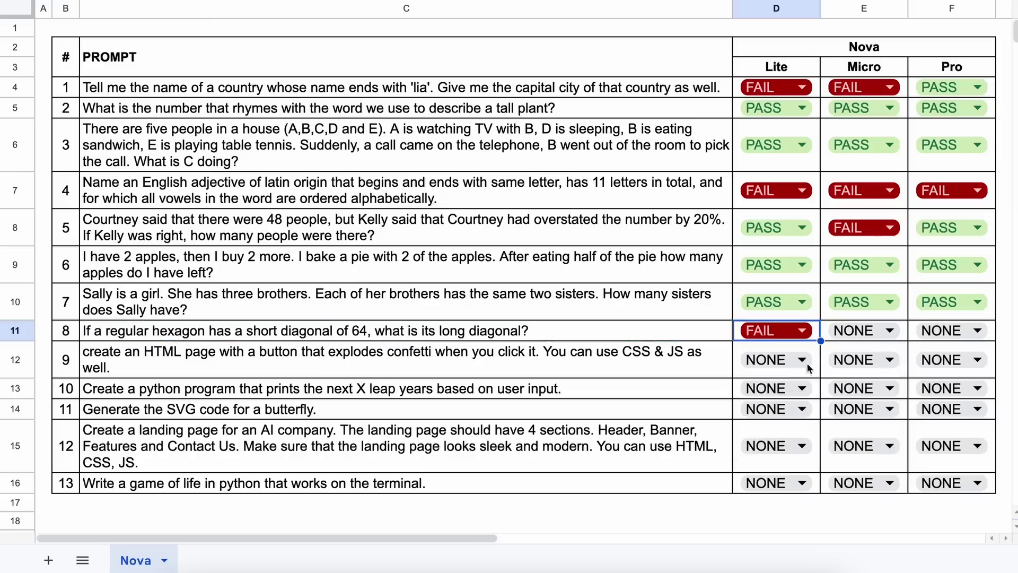
pyautogui.doubleClick(839, 330)
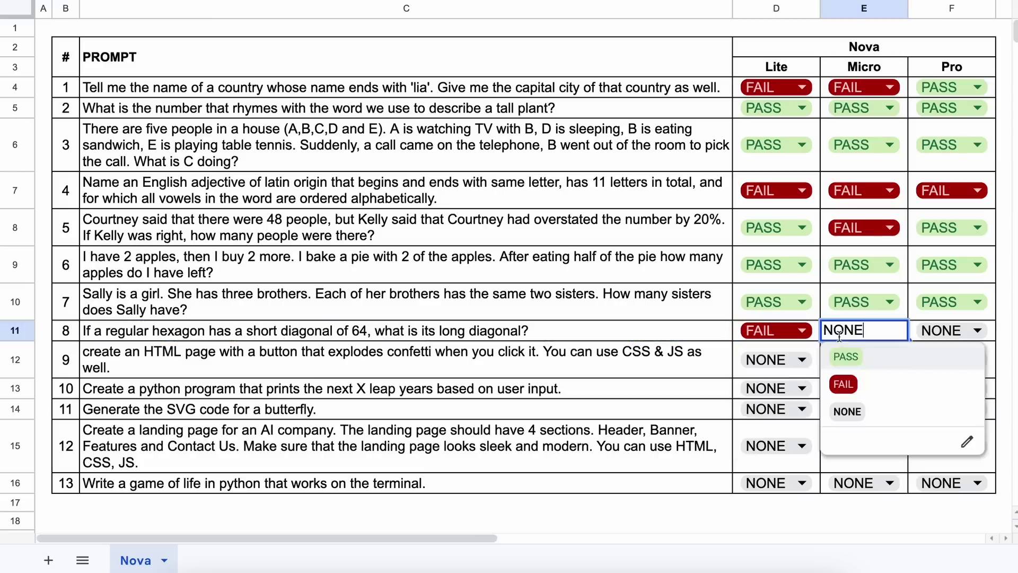
pyautogui.click(843, 383)
pyautogui.doubleClick(929, 330)
pyautogui.click(937, 384)
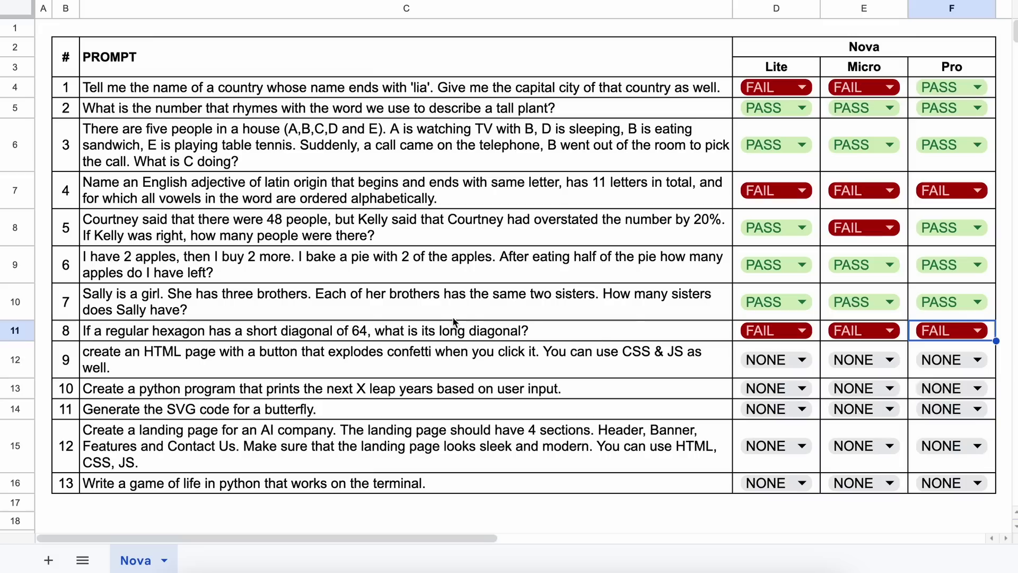
pyautogui.click(97, 353)
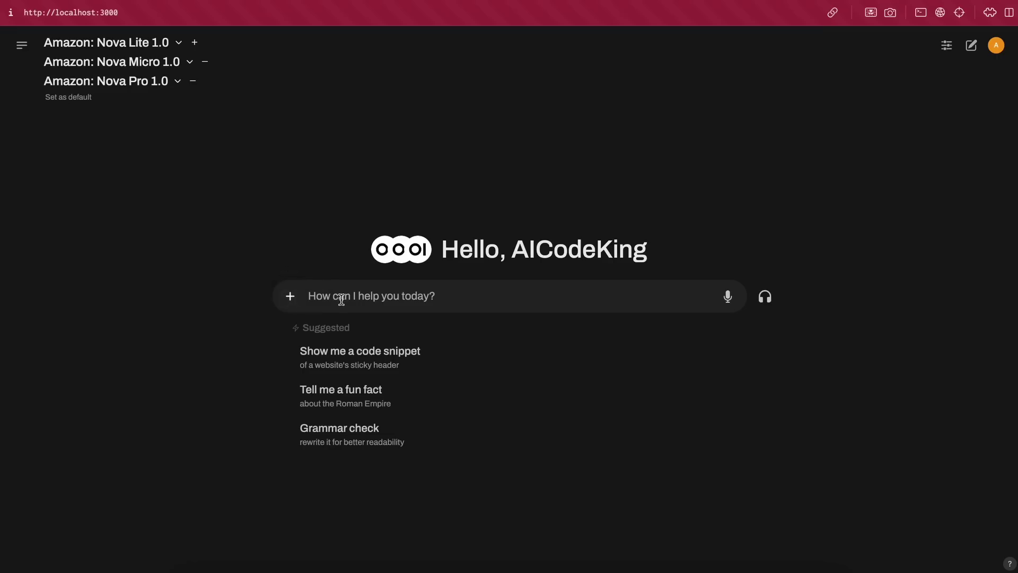
# Paste and send the confetti-page prompt, then look over the three models' previews.
pyautogui.hotkey('ctrl', 'v')
pyautogui.press('Return')
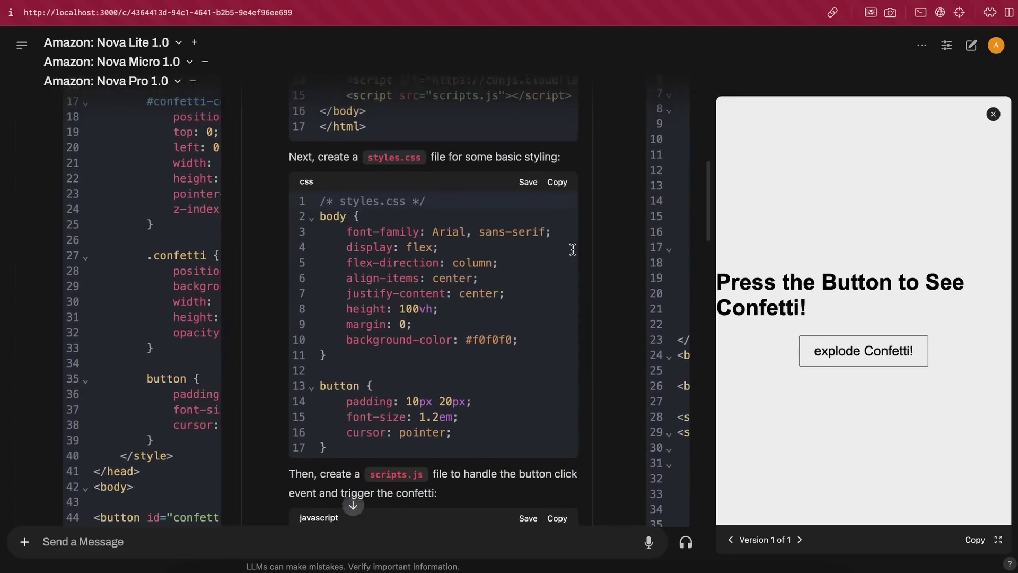
pyautogui.scroll(10, 572, 249)
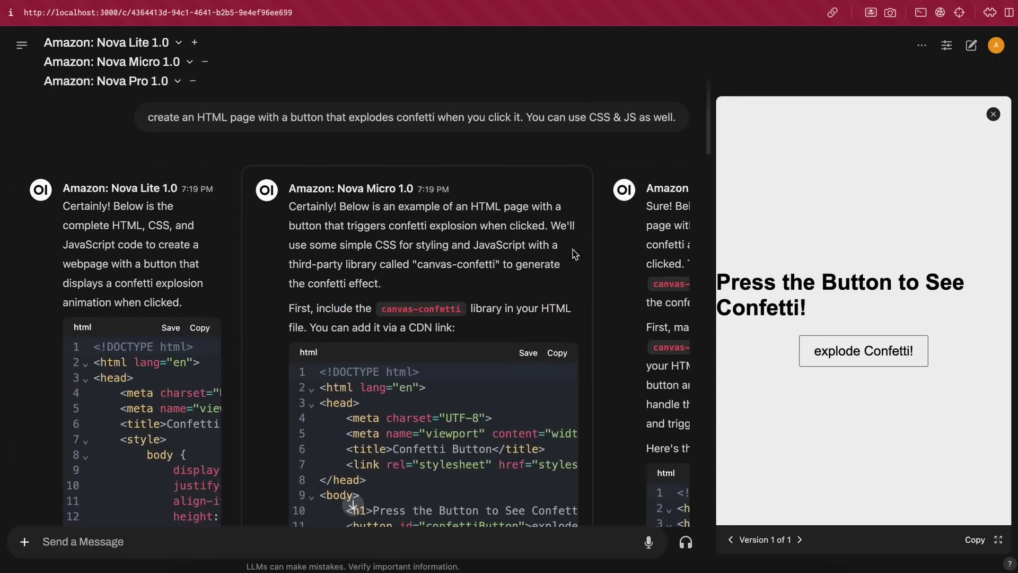
pyautogui.hscroll(5, 583, 255)
pyautogui.scroll(-5, 583, 260)
pyautogui.scroll(5, 616, 275)
pyautogui.scroll(5, 617, 275)
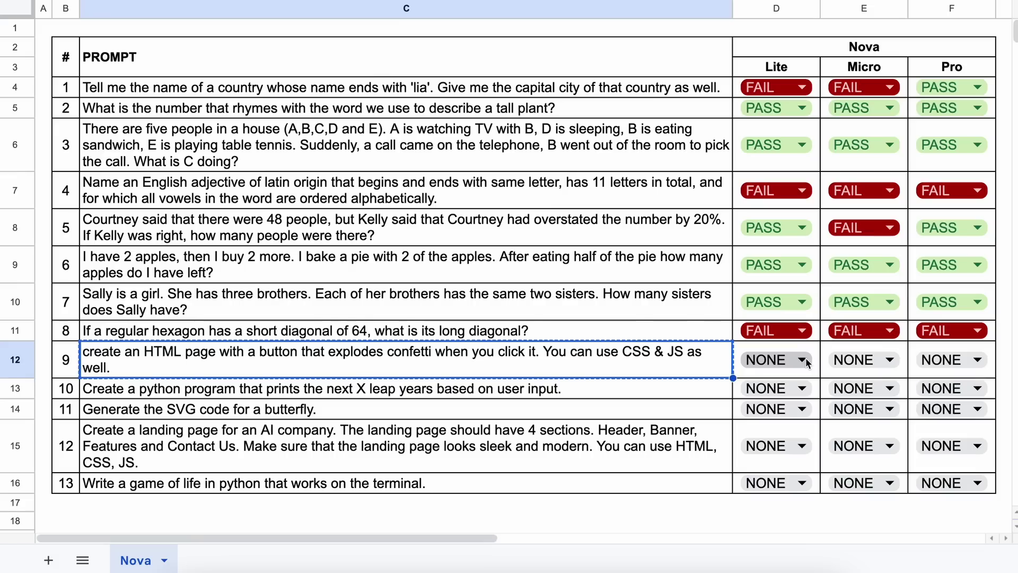
# Grade the confetti prompt FAIL for Nova Lite, Micro and Pro in D12:F12.
pyautogui.click(802, 360)
pyautogui.click(758, 421)
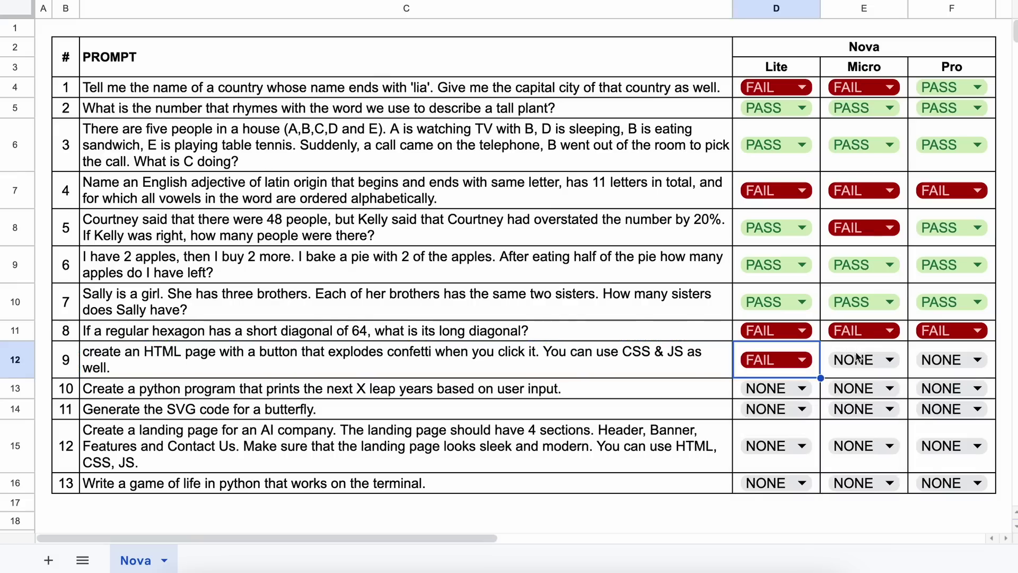
pyautogui.click(856, 360)
pyautogui.click(846, 421)
pyautogui.click(934, 360)
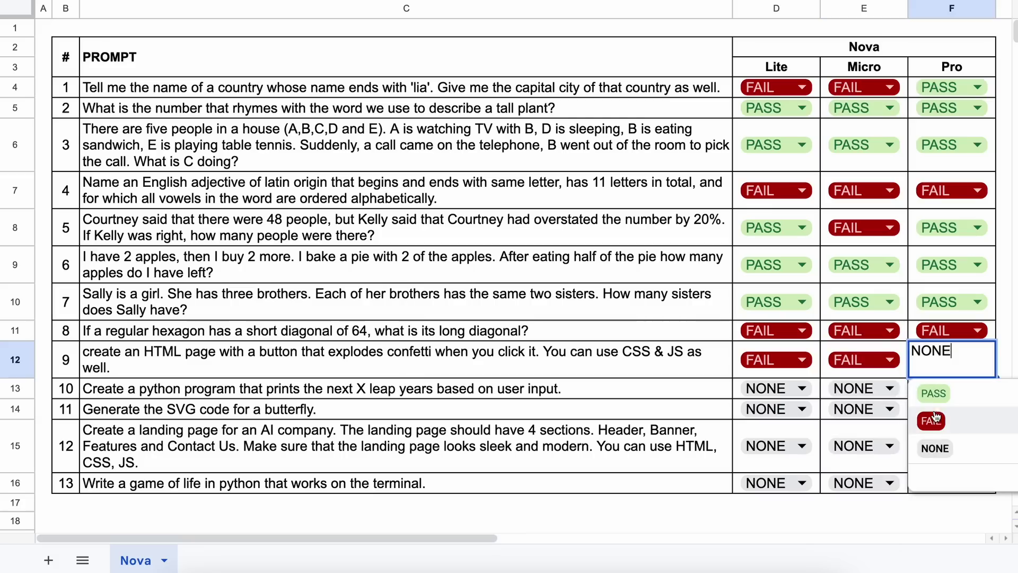
pyautogui.click(936, 421)
pyautogui.click(325, 390)
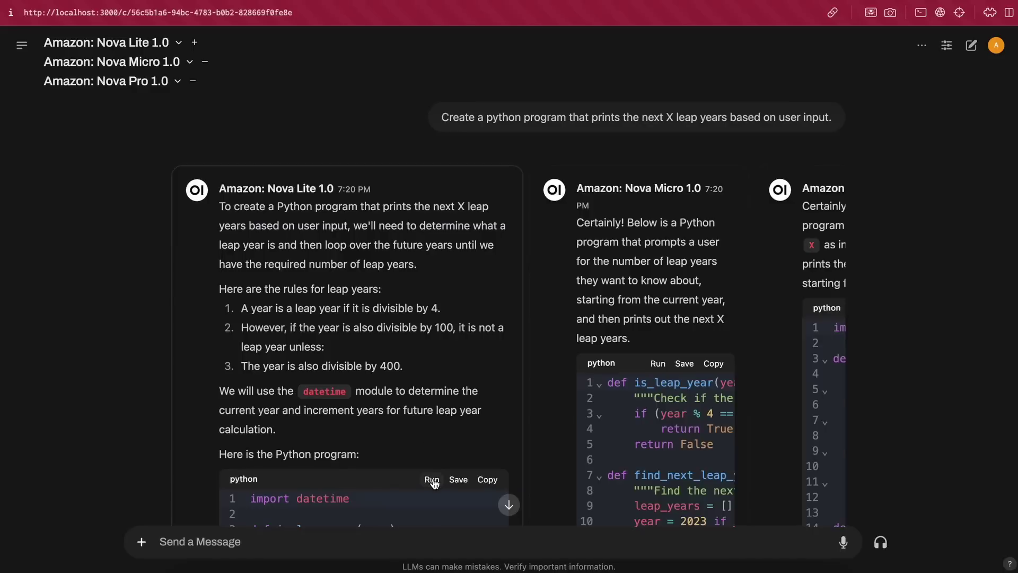
# Run the Lite, Micro and Pro leap-year programs, entering 10 as the year count each time.
pyautogui.click(431, 480)
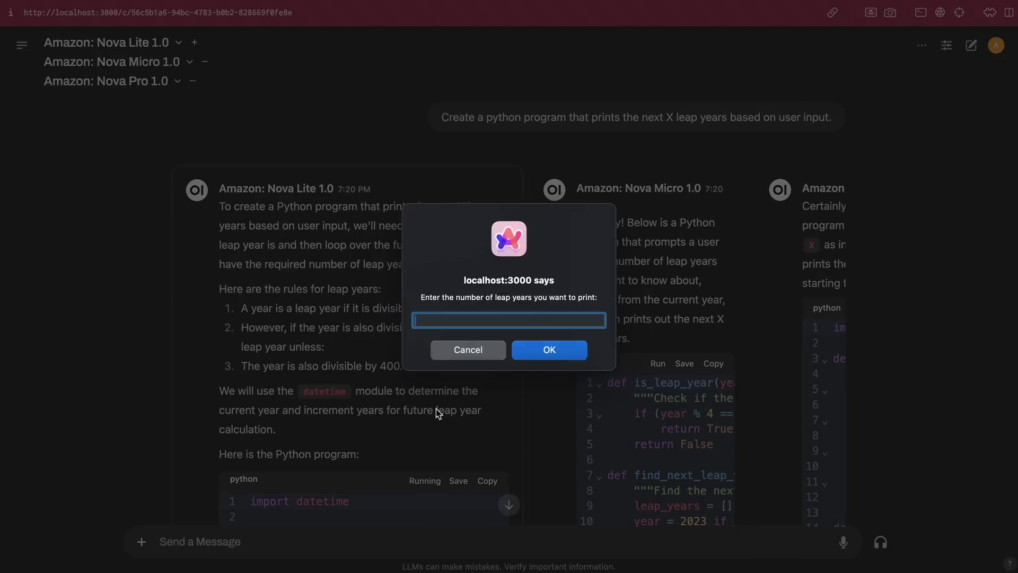
pyautogui.write('10')
pyautogui.click(560, 354)
pyautogui.scroll(-15, 433, 368)
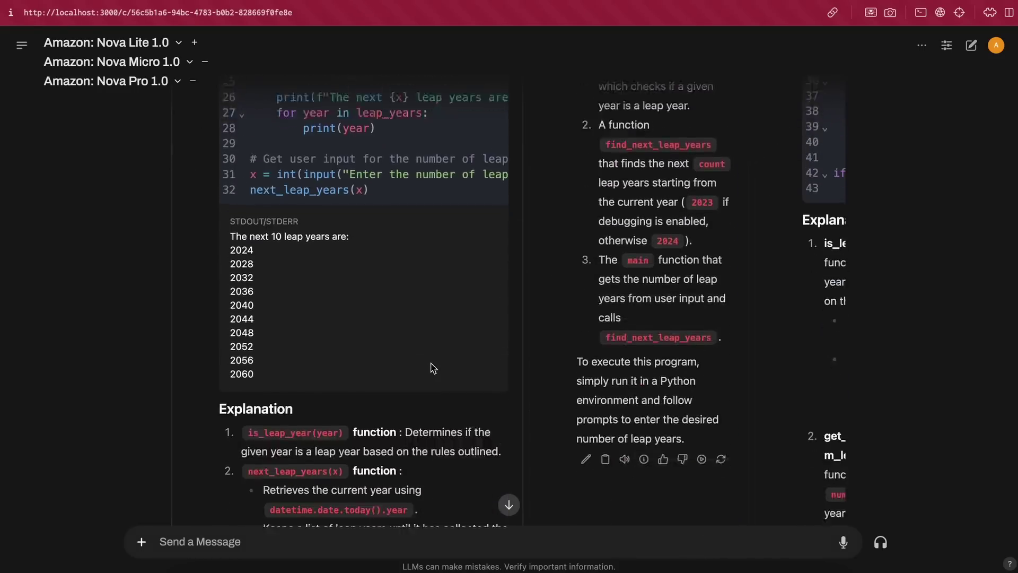
pyautogui.click(653, 290)
pyautogui.write('10')
pyautogui.press('Return')
pyautogui.scroll(-10, 610, 283)
pyautogui.scroll(2, 614, 281)
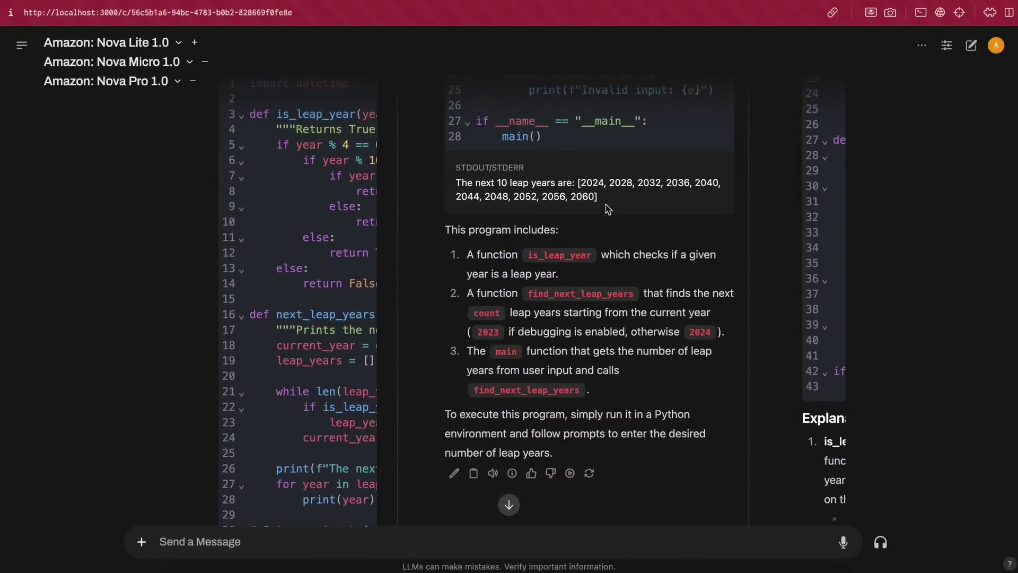
pyautogui.scroll(15, 607, 209)
pyautogui.click(752, 272)
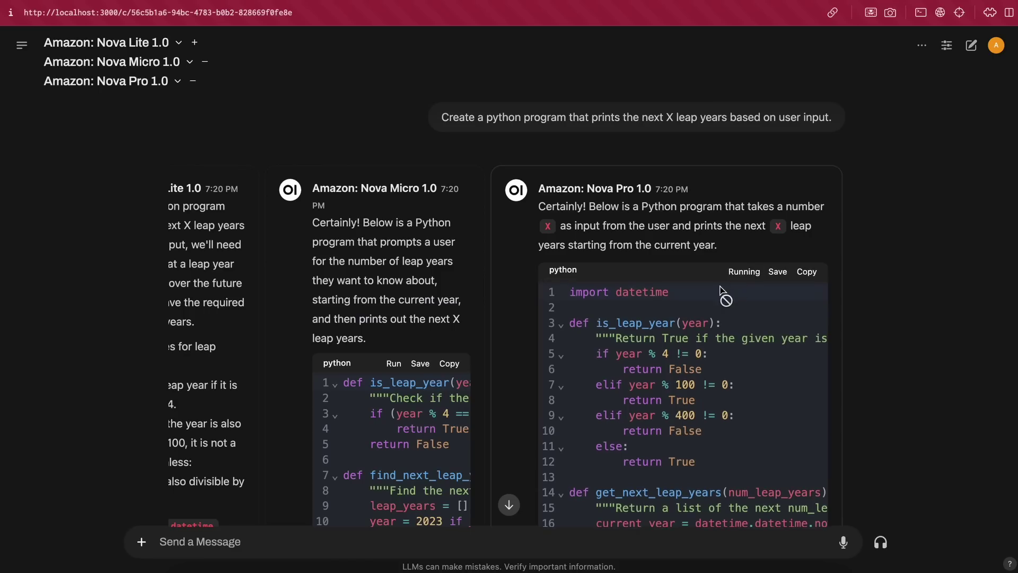
pyautogui.write('10')
pyautogui.click(549, 351)
pyautogui.scroll(-2, 600, 249)
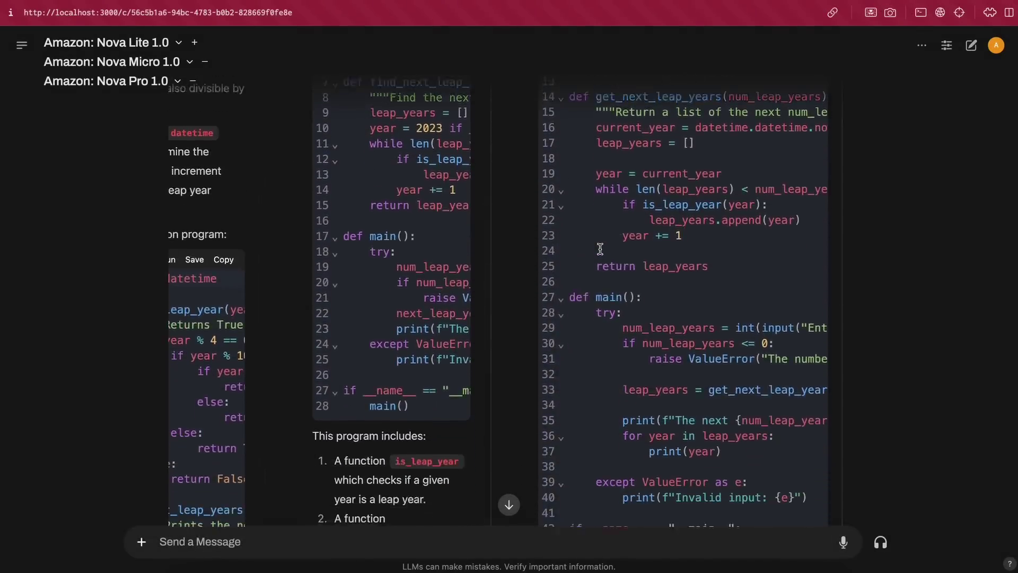
pyautogui.scroll(-10, 601, 249)
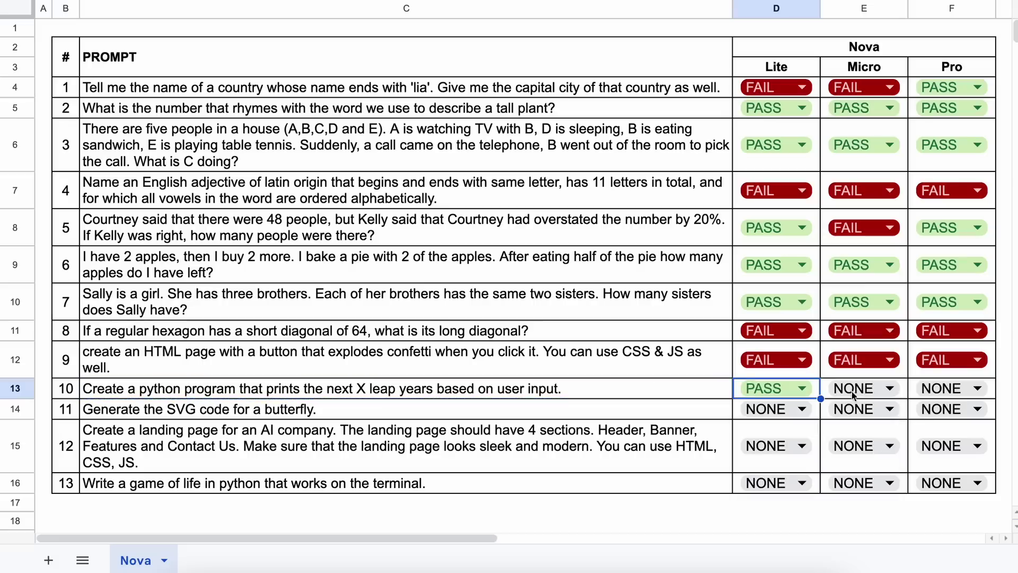
# Set the leap-year prompt to PASS for Nova Micro and Pro in E13 and F13.
pyautogui.click(860, 383)
pyautogui.click(880, 416)
pyautogui.click(922, 396)
pyautogui.click(933, 417)
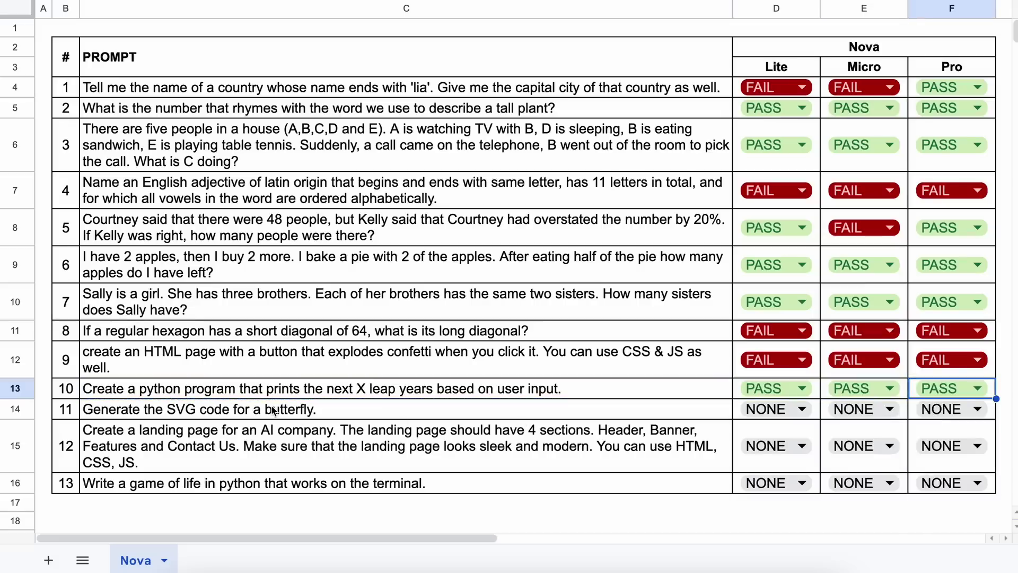
pyautogui.click(87, 409)
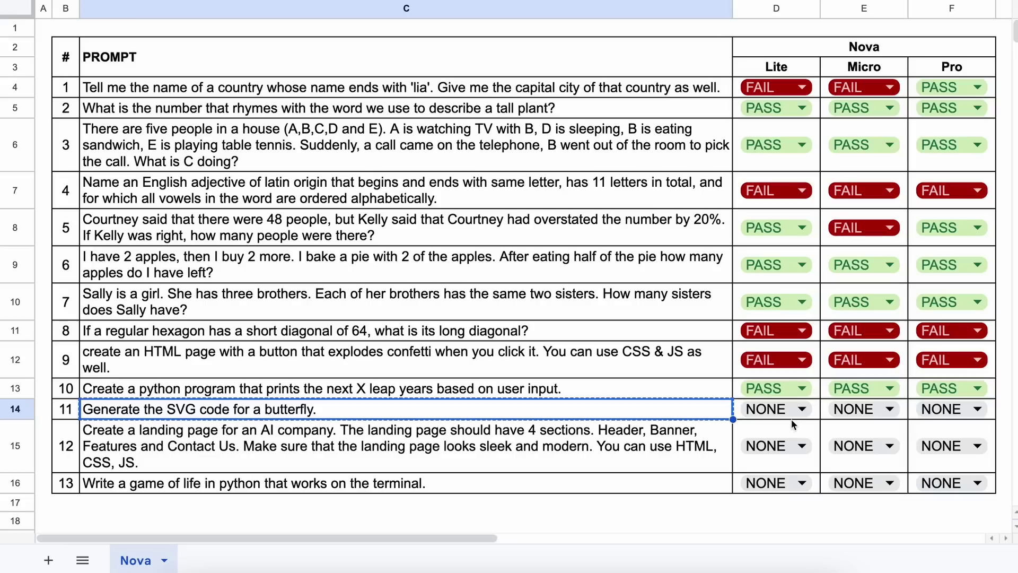
# Grade the butterfly SVG prompt FAIL, FAIL, PASS for Lite, Micro, Pro and copy the C15 landing-page prompt.
pyautogui.click(789, 411)
pyautogui.click(761, 462)
pyautogui.click(847, 412)
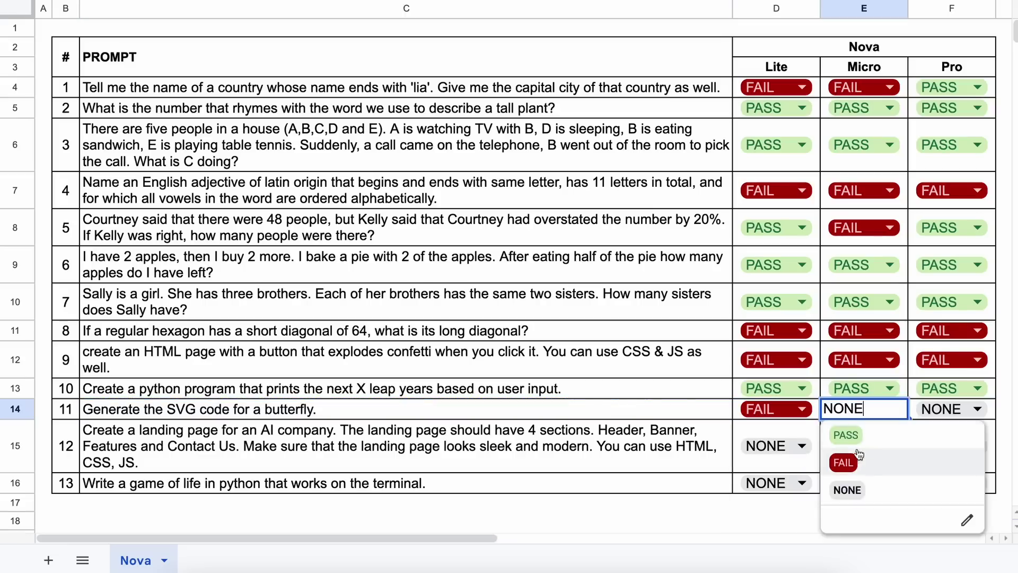
pyautogui.click(855, 461)
pyautogui.click(937, 409)
pyautogui.click(941, 432)
pyautogui.click(118, 443)
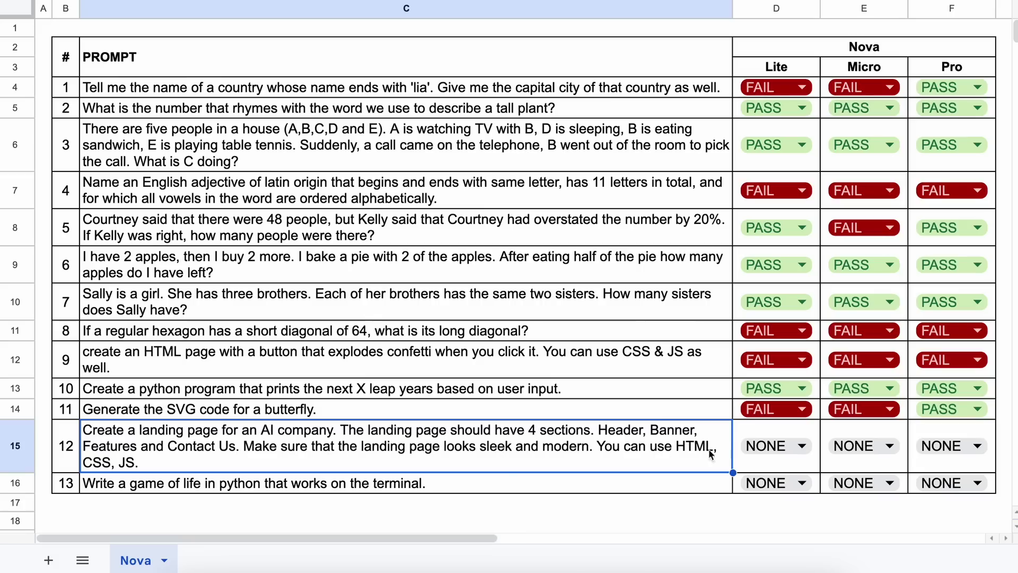
pyautogui.hotkey('ctrl', 'c')
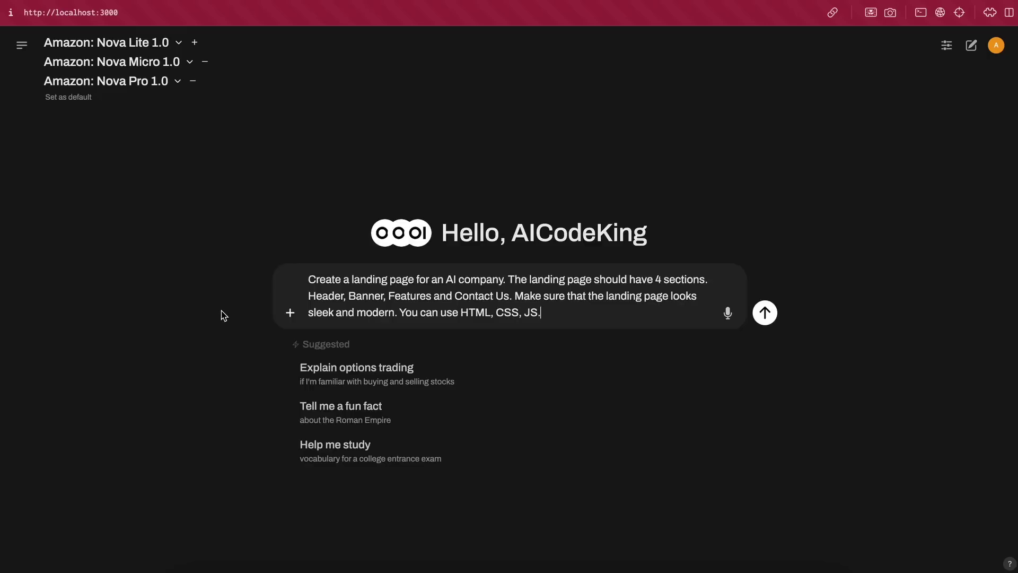
# Send the landing-page prompt and scroll through the three models' artifact previews.
pyautogui.press('Return')
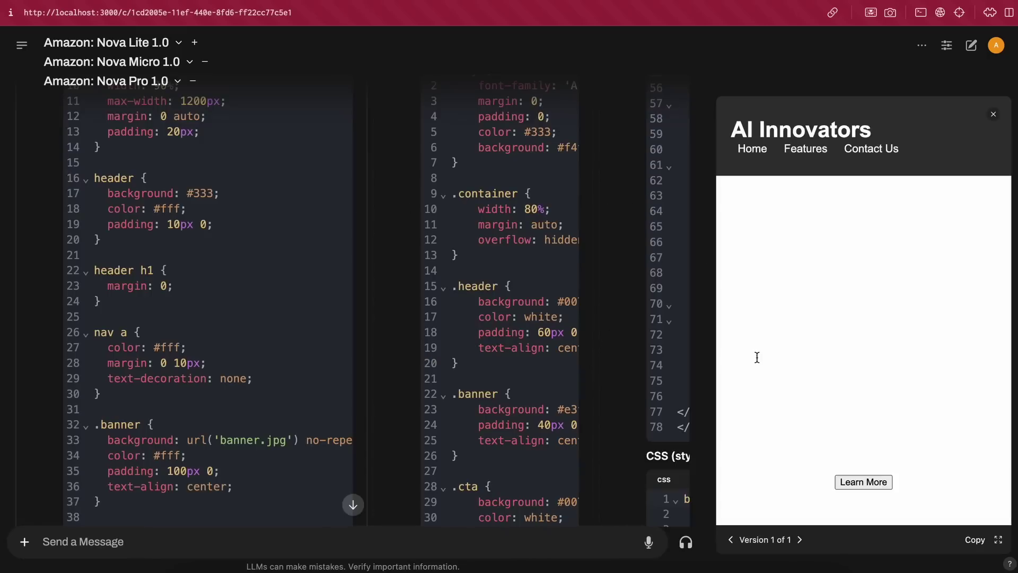
pyautogui.scroll(-7, 757, 358)
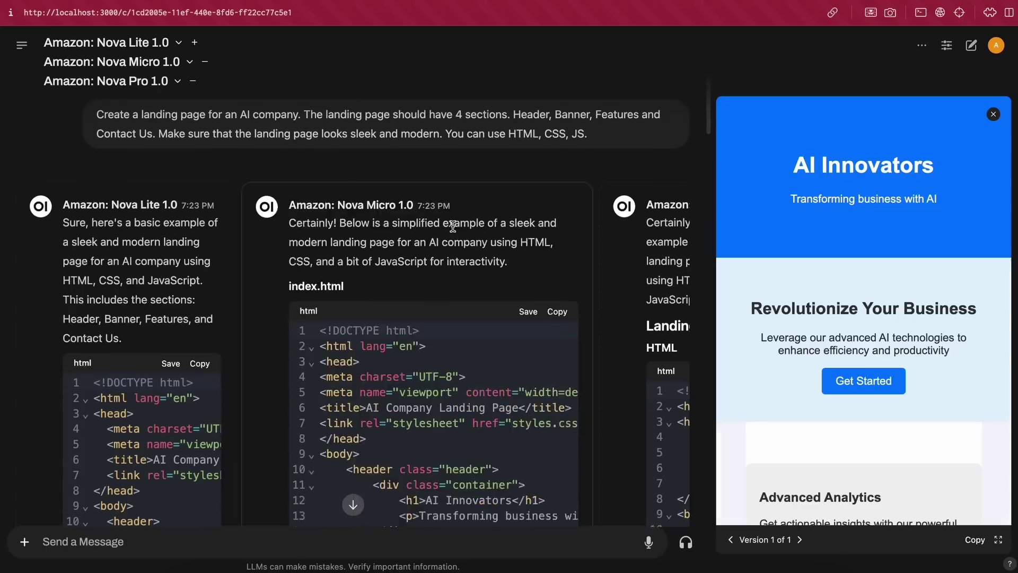
pyautogui.scroll(-10, 452, 265)
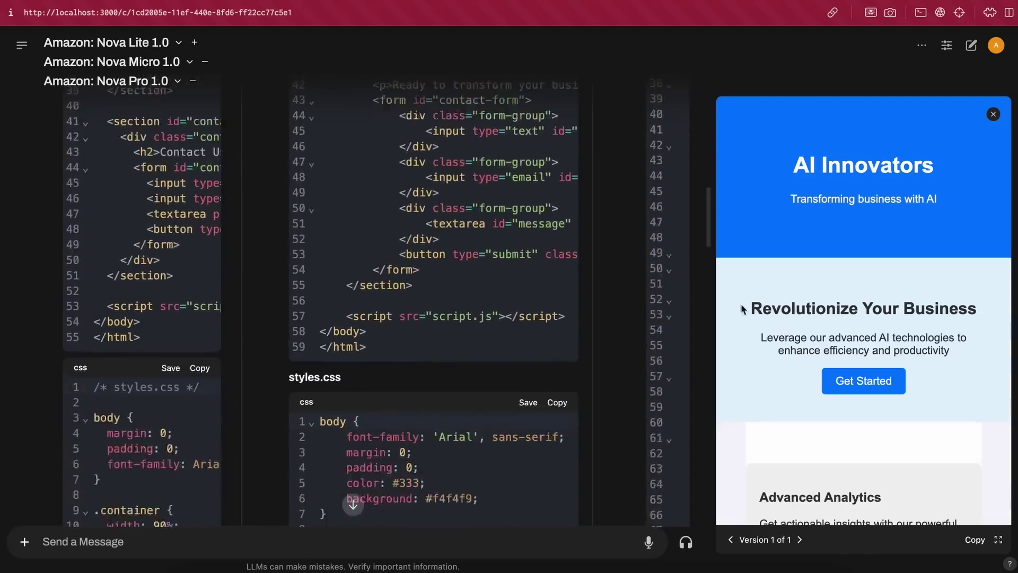
pyautogui.scroll(-2, 789, 340)
pyautogui.scroll(-5, 789, 334)
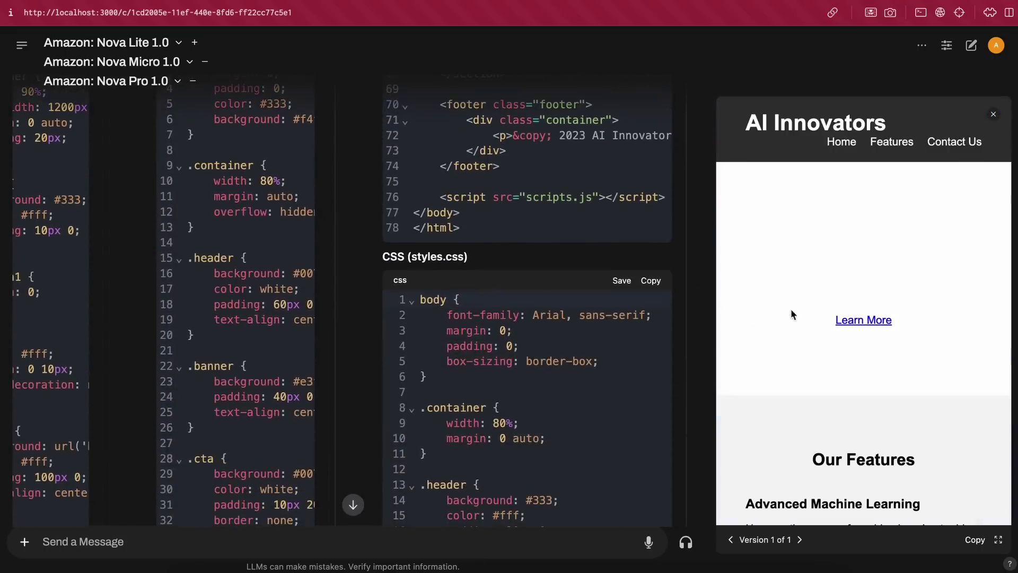
pyautogui.scroll(-10, 783, 317)
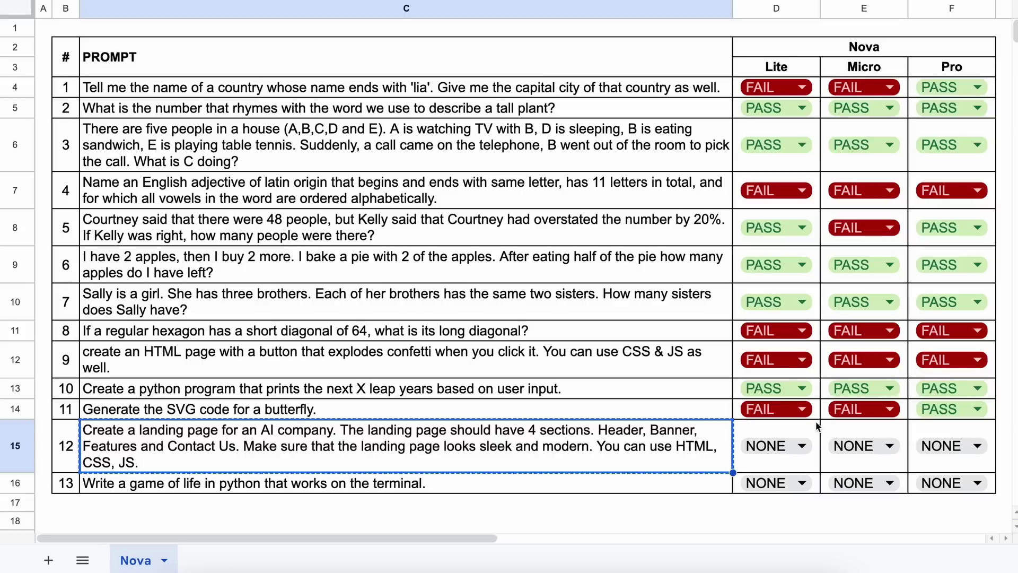
# Grade the landing-page prompt PASS for Nova Lite, Micro and Pro in D15:F15, then send the next prompt.
pyautogui.click(793, 444)
pyautogui.click(778, 444)
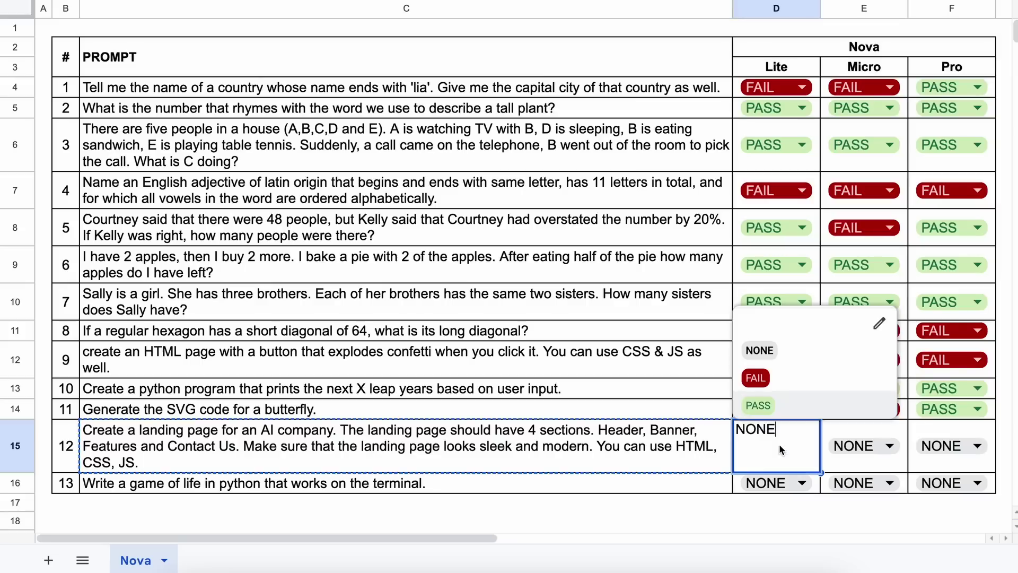
pyautogui.click(809, 403)
pyautogui.click(868, 455)
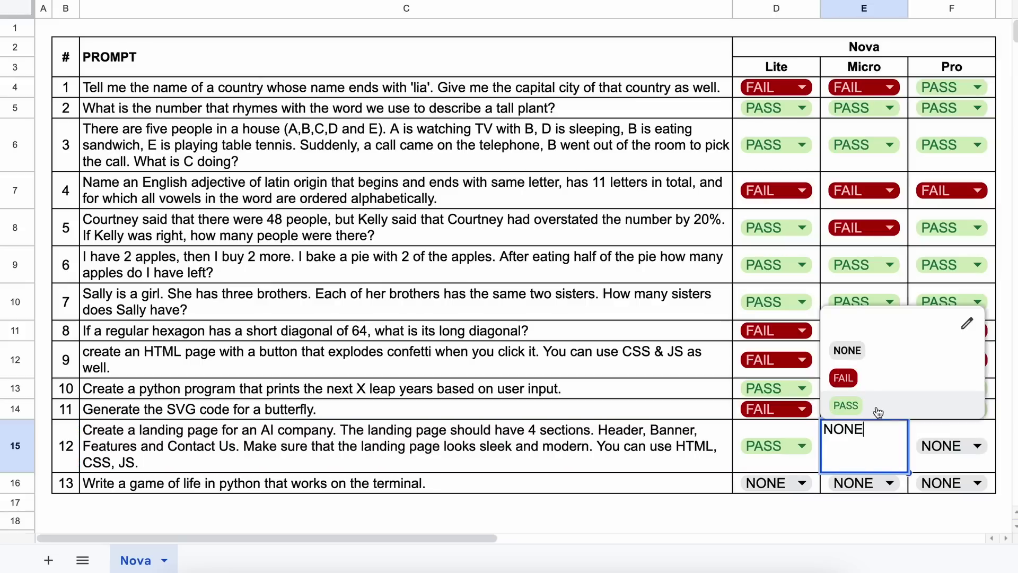
pyautogui.click(876, 407)
pyautogui.click(934, 446)
pyautogui.click(933, 405)
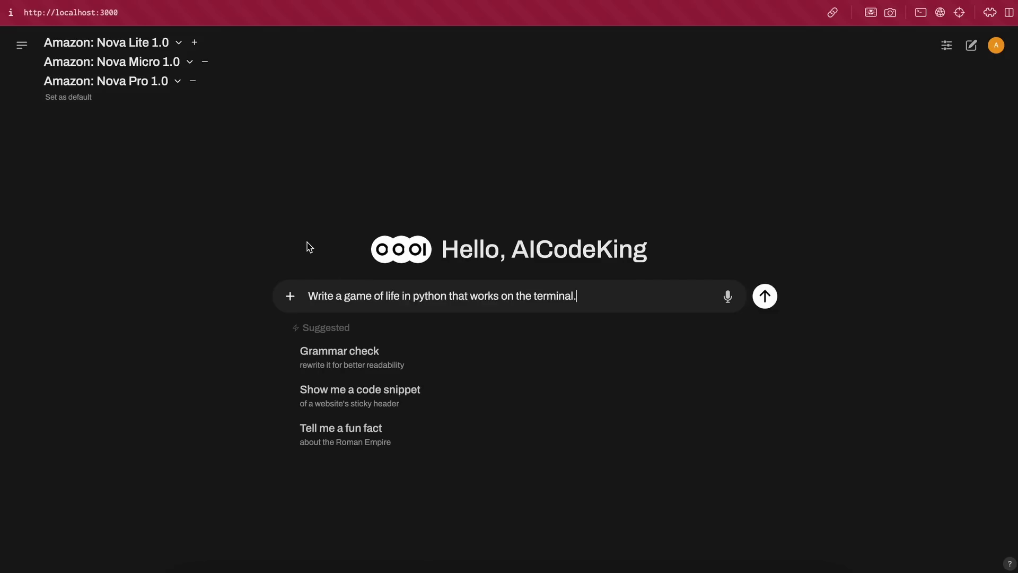
pyautogui.press('Return')
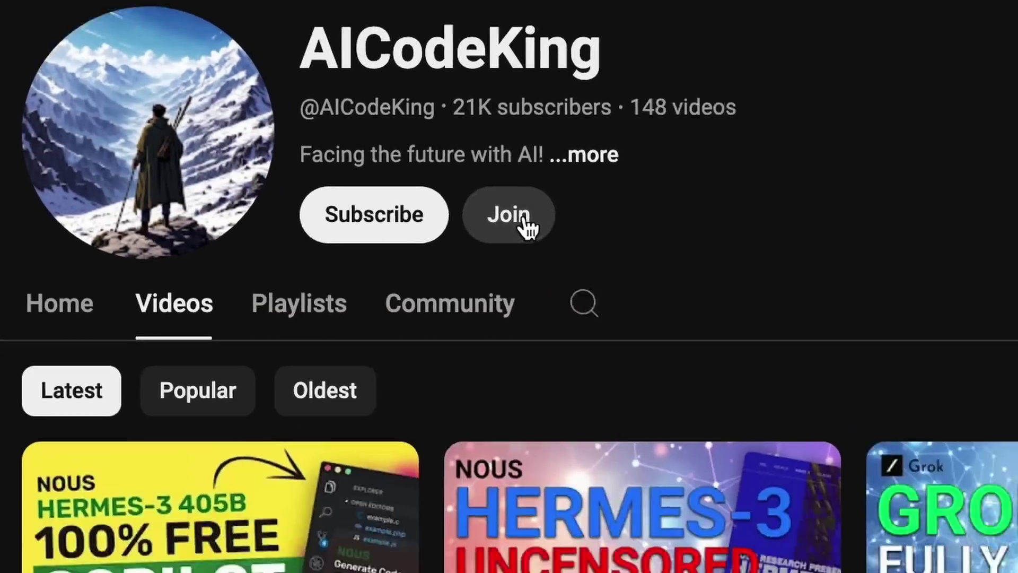
# Open the channel's Join membership dialog listing Bronze through Diamond King tiers ($4.99–$49.99/month).
pyautogui.click(541, 279)
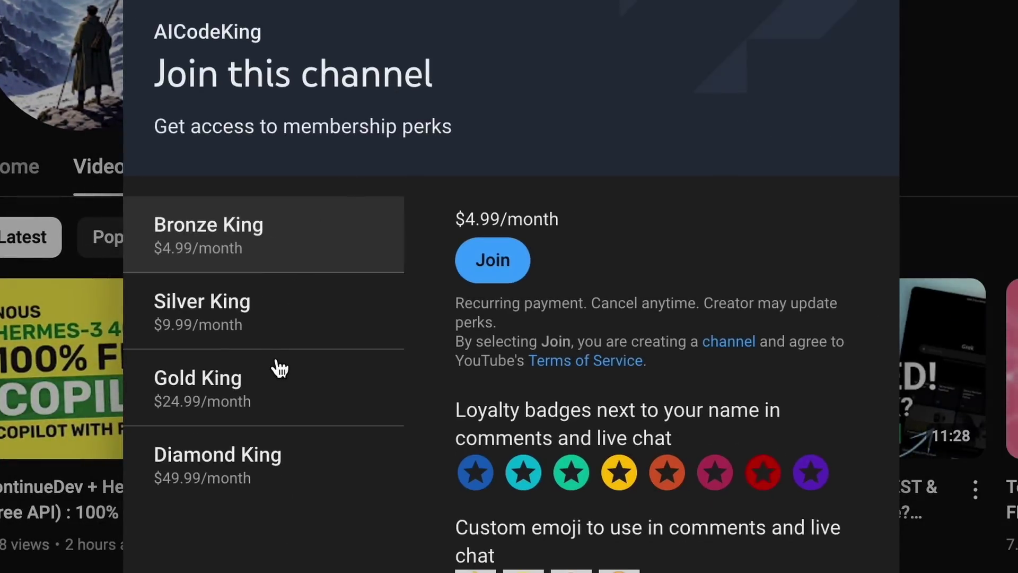